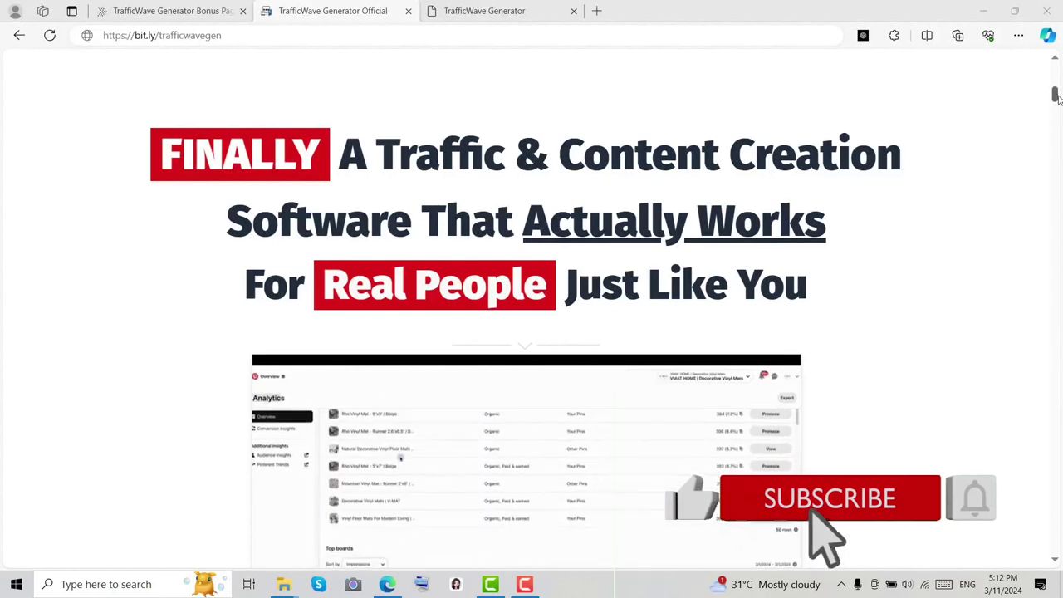
# Look through the TrafficWave Generator sales page, including its free traffic claims and the three simple steps, and check its bonus page
pyautogui.scroll(-1, 1055, 98)
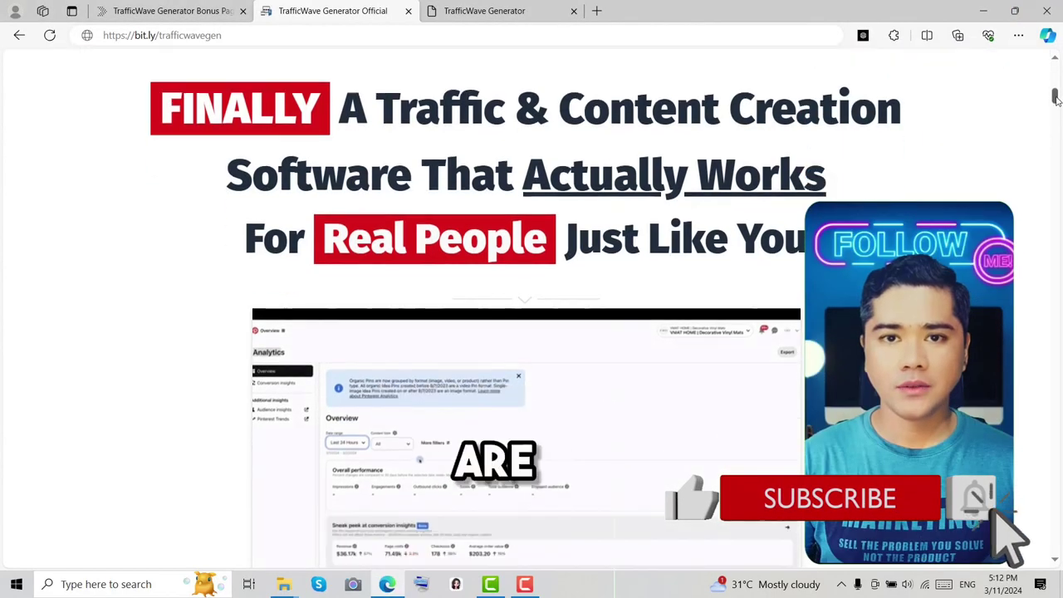
pyautogui.hotkey('ctrl', 'shift', 'Tab')
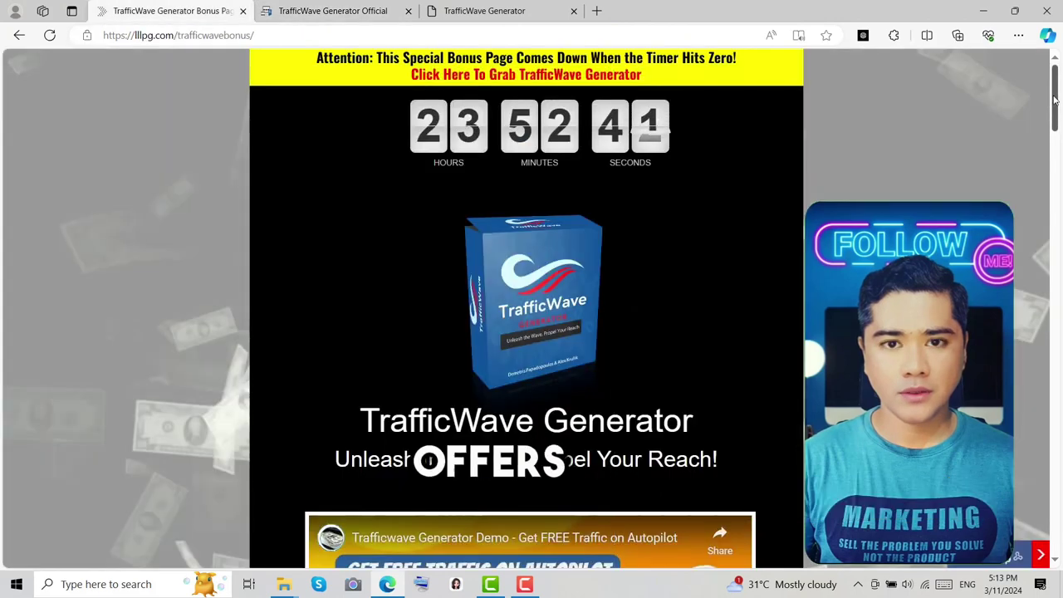
pyautogui.moveTo(1056, 98); pyautogui.dragTo(1058, 143)
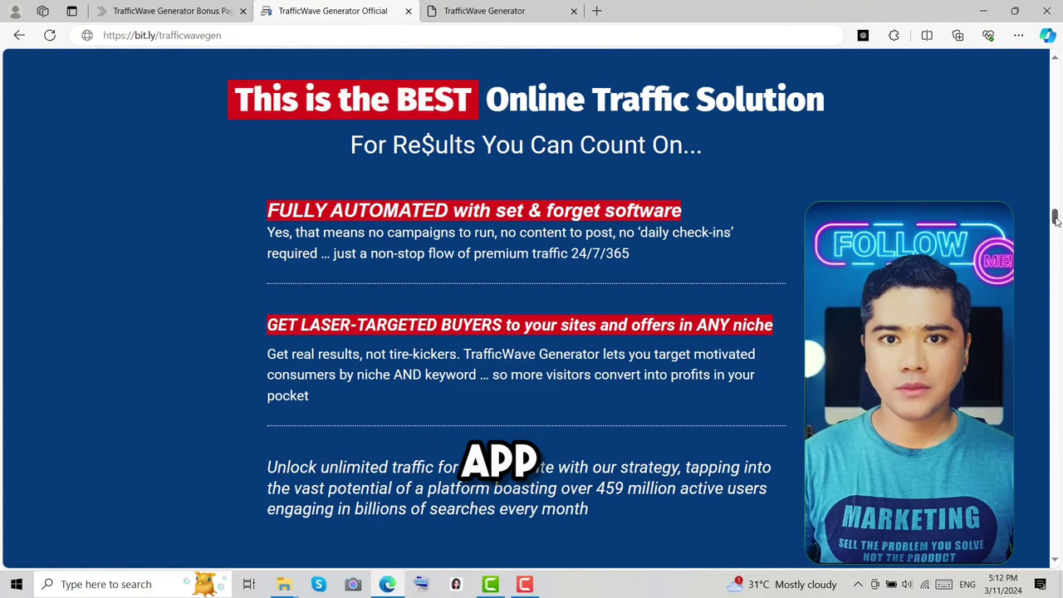
pyautogui.moveTo(1055, 218); pyautogui.dragTo(1056, 235)
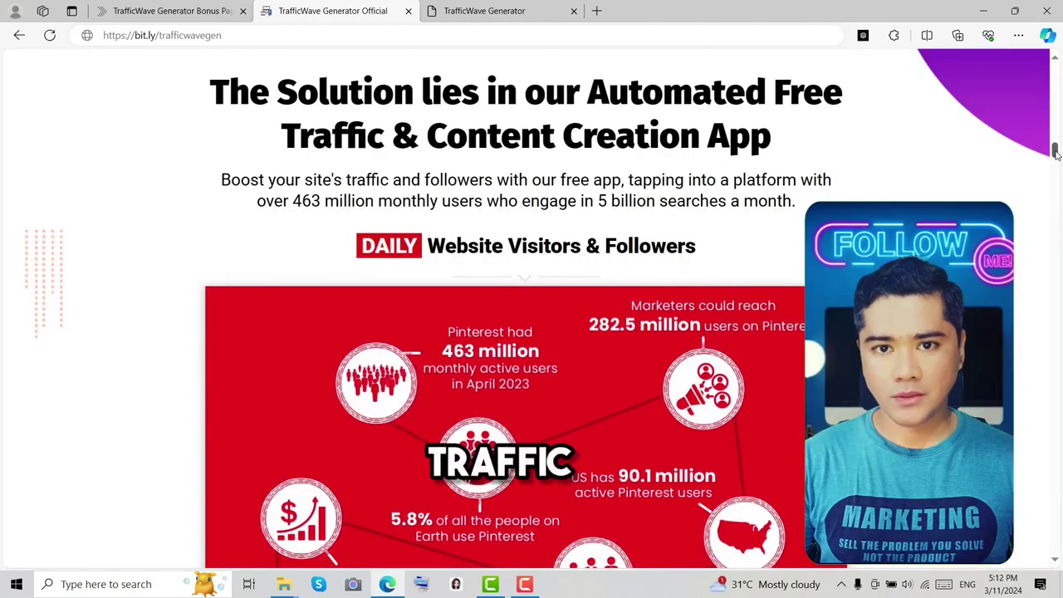
pyautogui.moveTo(1055, 154); pyautogui.dragTo(1055, 182)
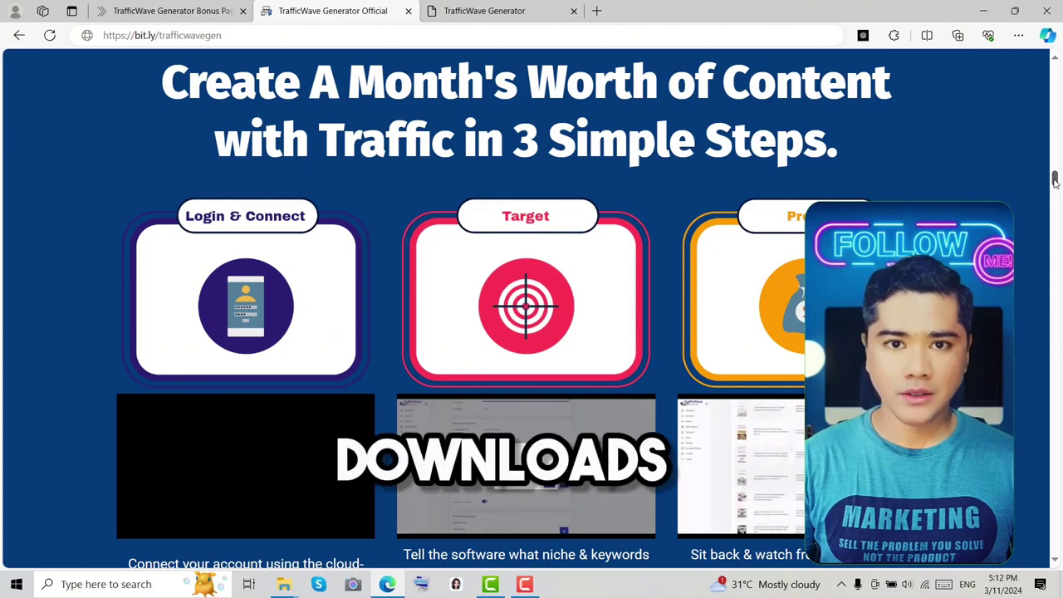
pyautogui.moveTo(1054, 181); pyautogui.dragTo(1055, 205)
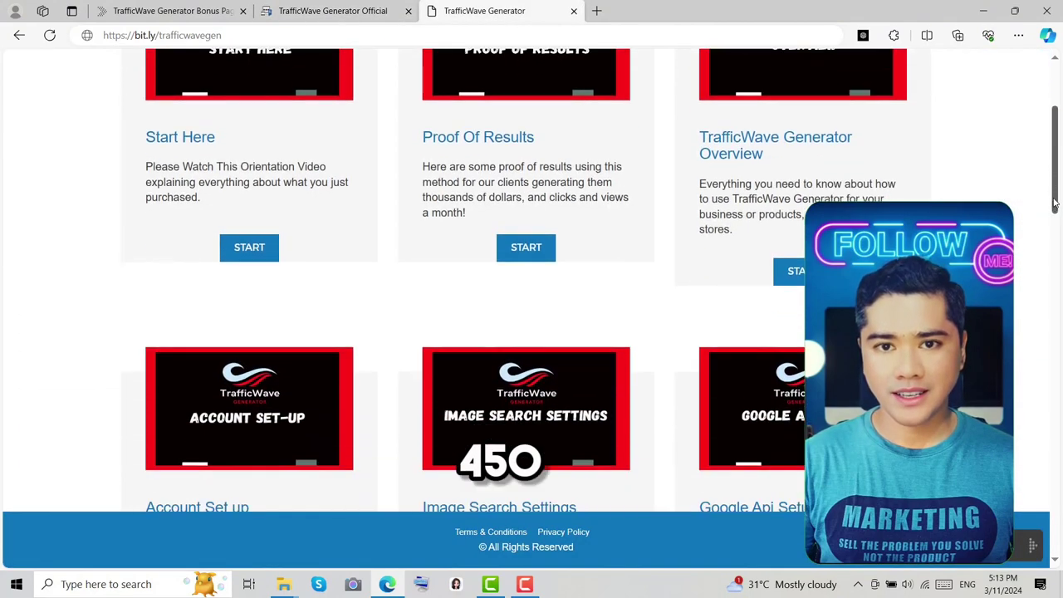
# Review the training lessons in the TrafficWave Generator members area down to Conclusion & Upgrades, and look through the bonus page
pyautogui.scroll(-4, 1046, 263)
pyautogui.moveTo(1047, 264); pyautogui.dragTo(1051, 525)
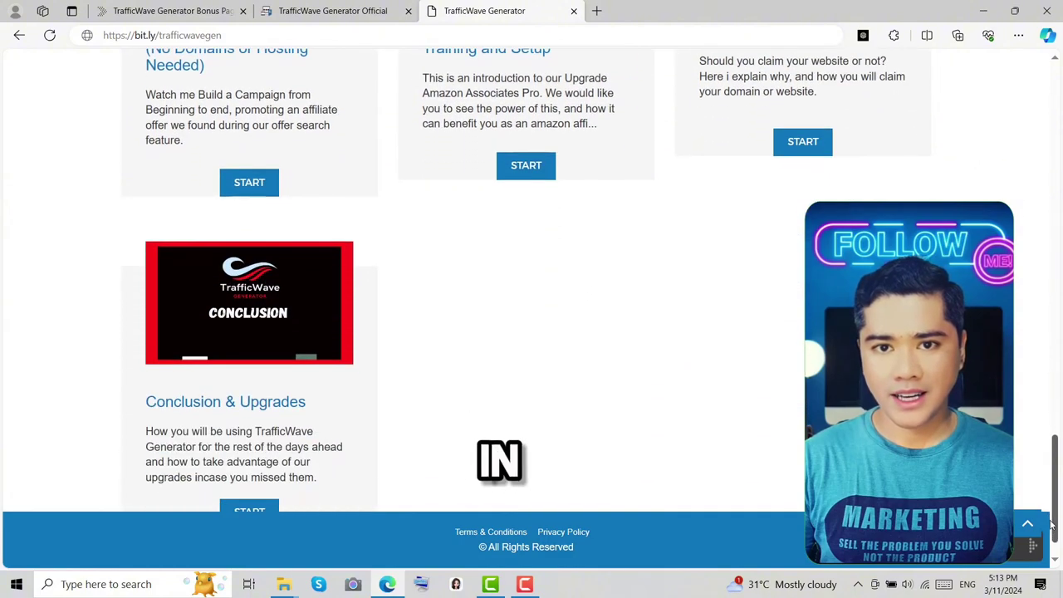
pyautogui.hotkey('ctrl', '1')
pyautogui.scroll(-3, 1057, 235)
pyautogui.moveTo(1057, 235); pyautogui.dragTo(1050, 489)
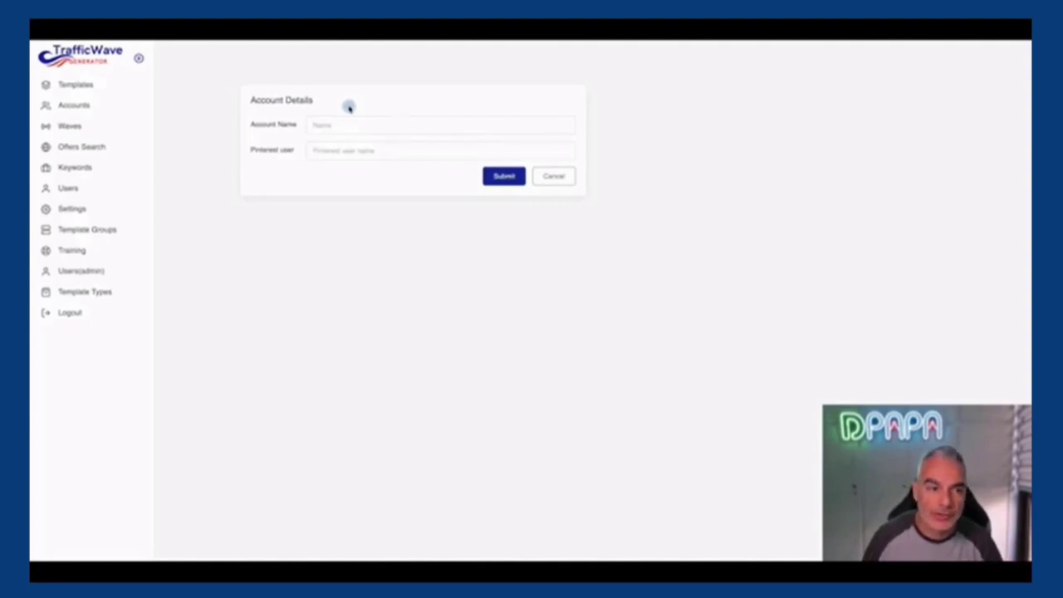
# Open the pins of the "woodworking" offer search campaign and review their titles and affiliate networks
pyautogui.click(100, 147)
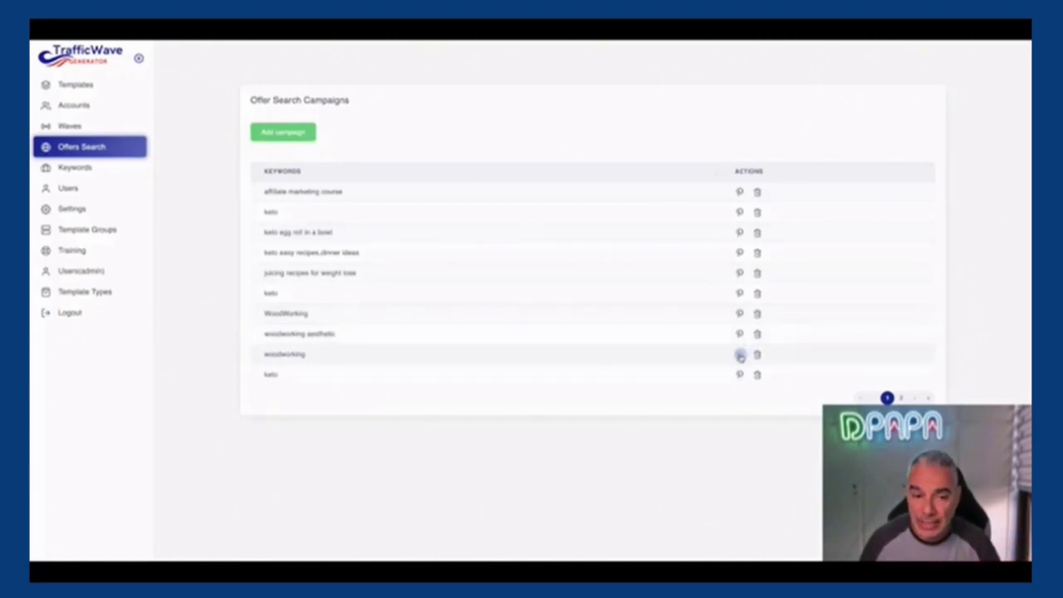
pyautogui.click(741, 356)
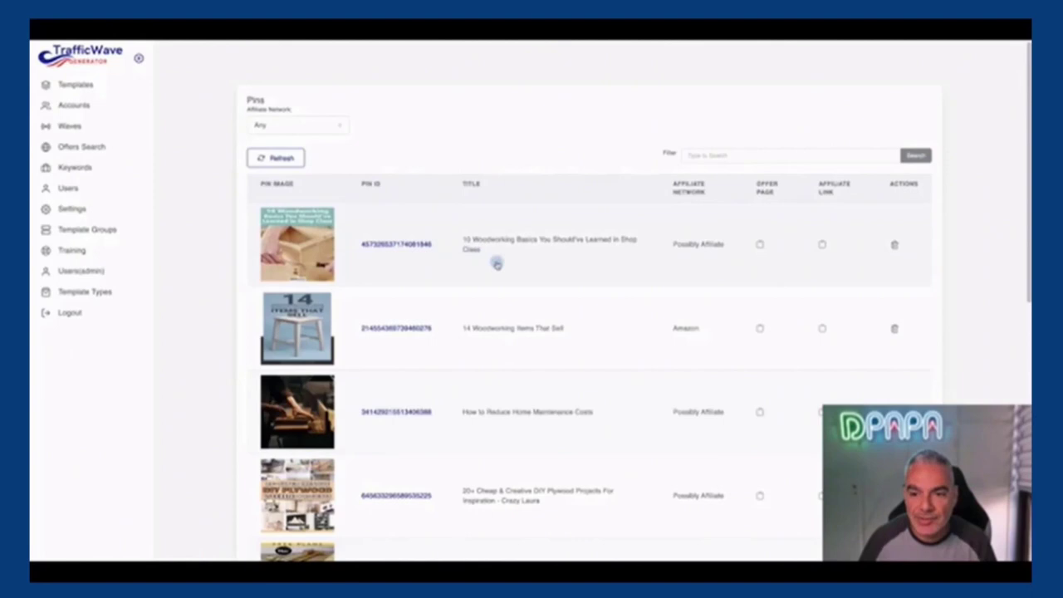
pyautogui.scroll(-3, 582, 264)
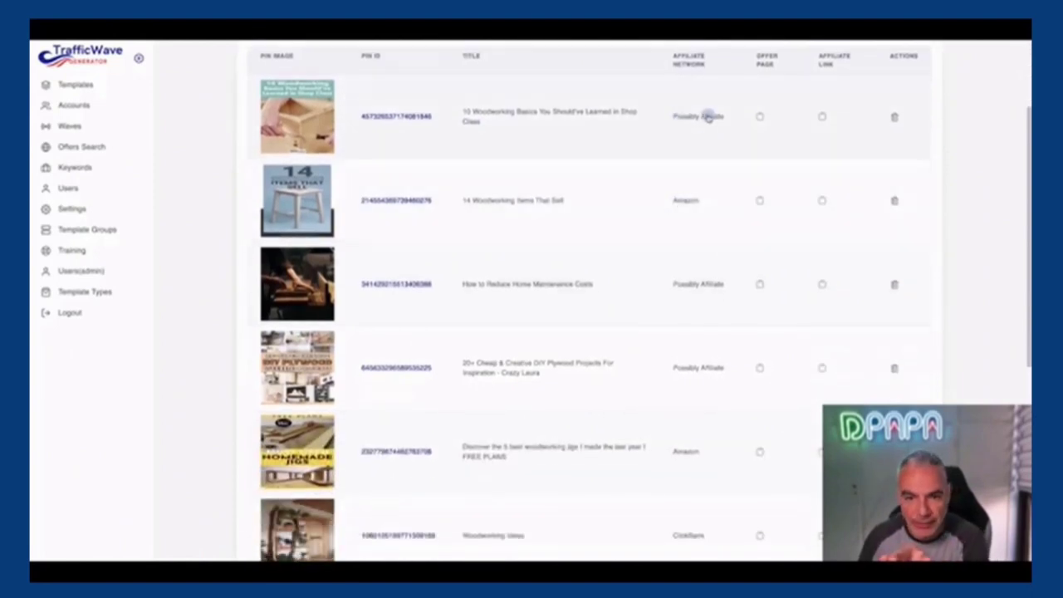
pyautogui.scroll(-1, 706, 216)
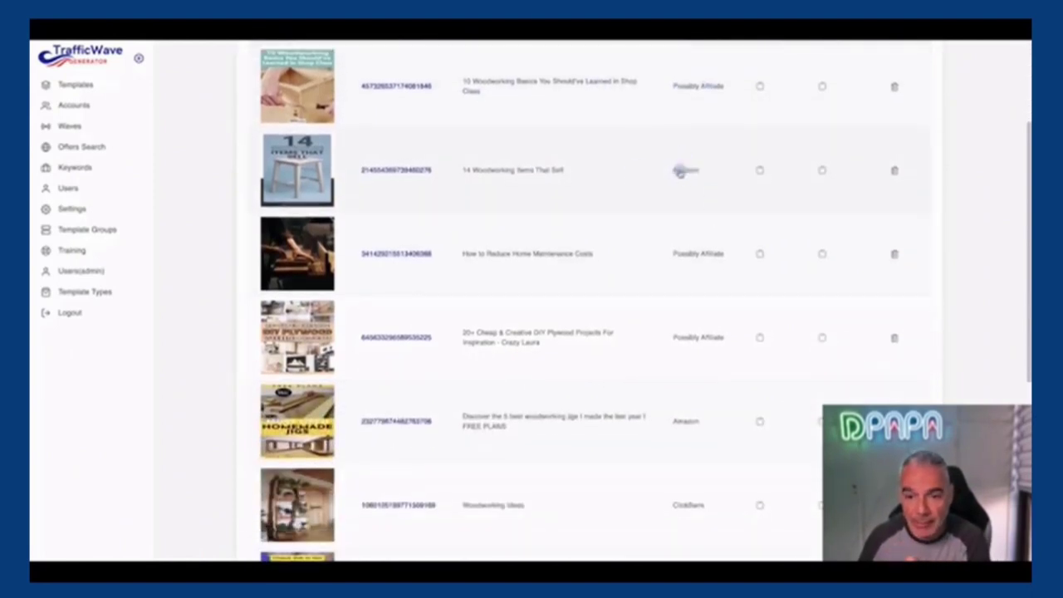
pyautogui.scroll(-1, 709, 202)
pyautogui.scroll(-3, 724, 223)
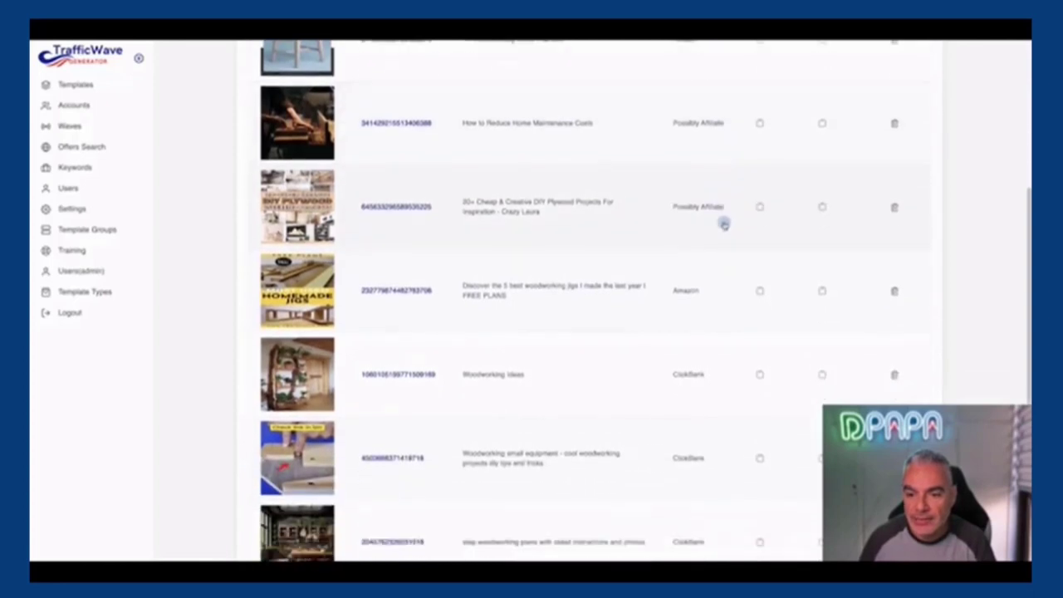
pyautogui.scroll(-3, 723, 223)
pyautogui.scroll(-1, 708, 241)
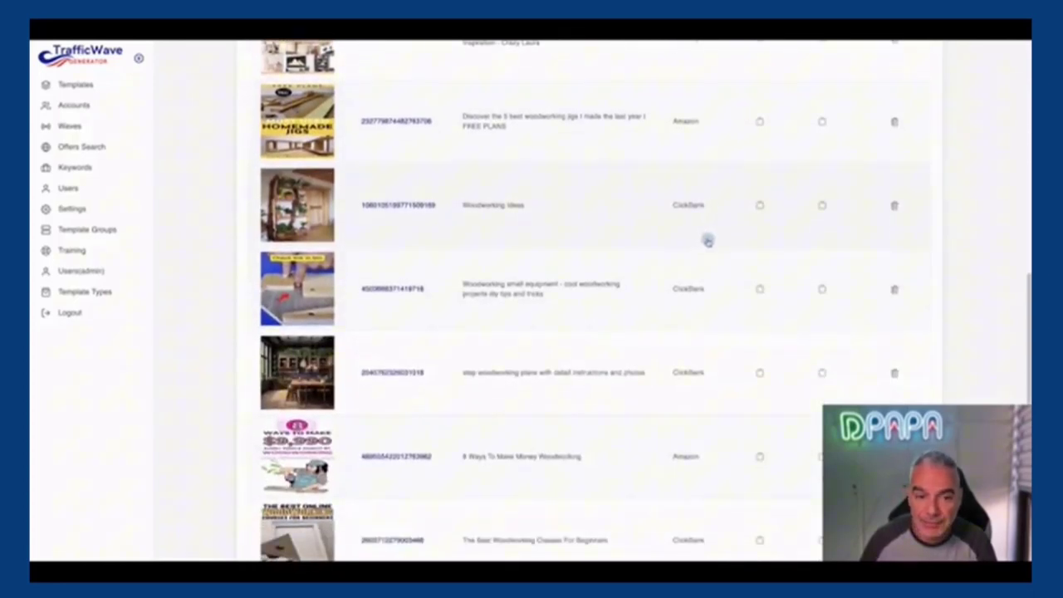
pyautogui.scroll(-1, 708, 241)
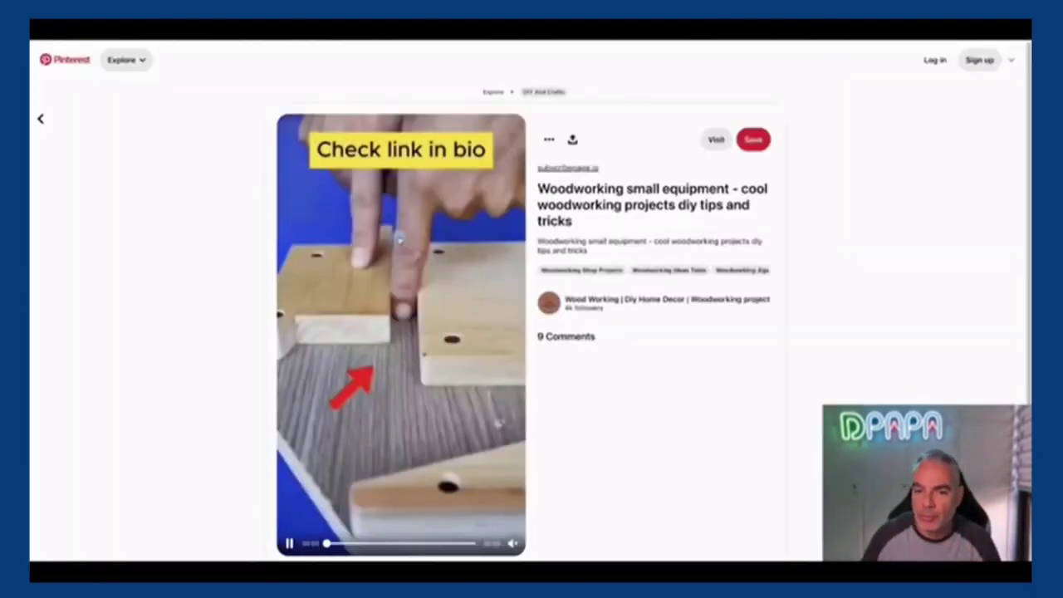
# Examine the "Woodworking small equipment" pin on Pinterest, including its comments and the related pins
pyautogui.scroll(-3, 429, 266)
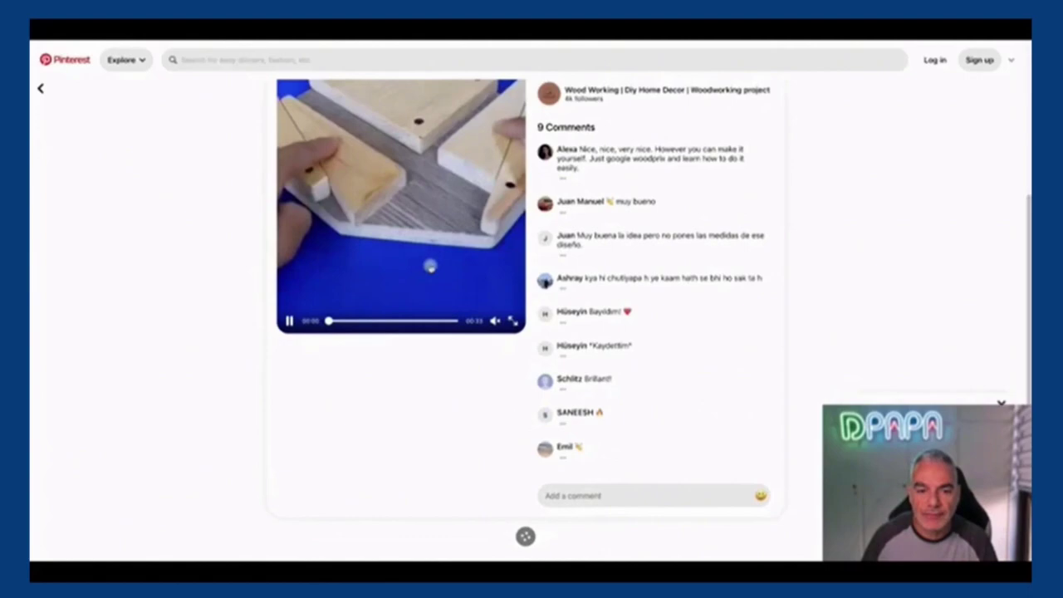
pyautogui.scroll(5, 429, 266)
pyautogui.hotkey('alt', 'Left')
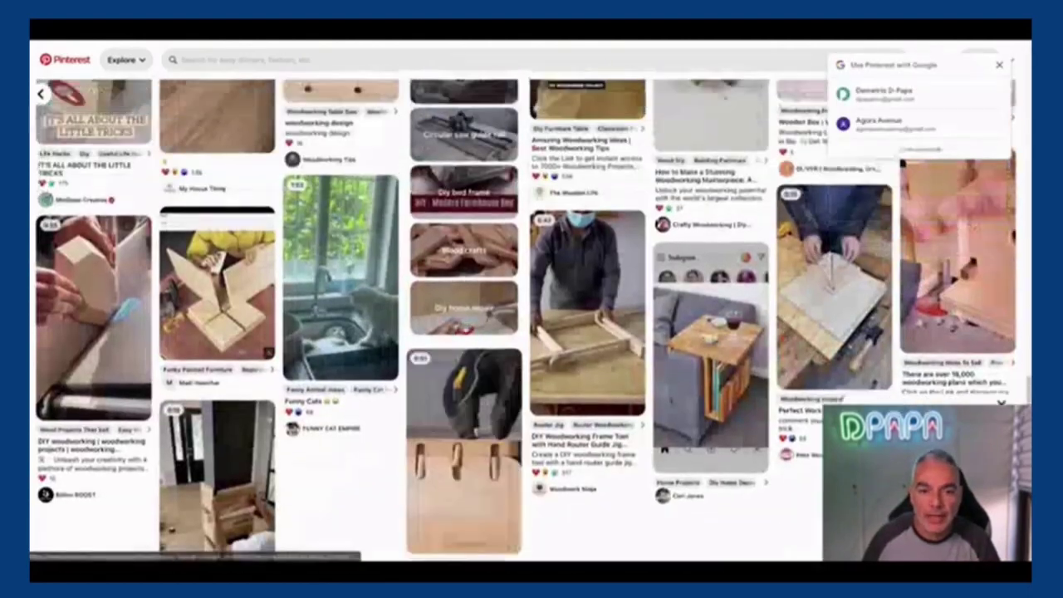
pyautogui.scroll(10, 455, 200)
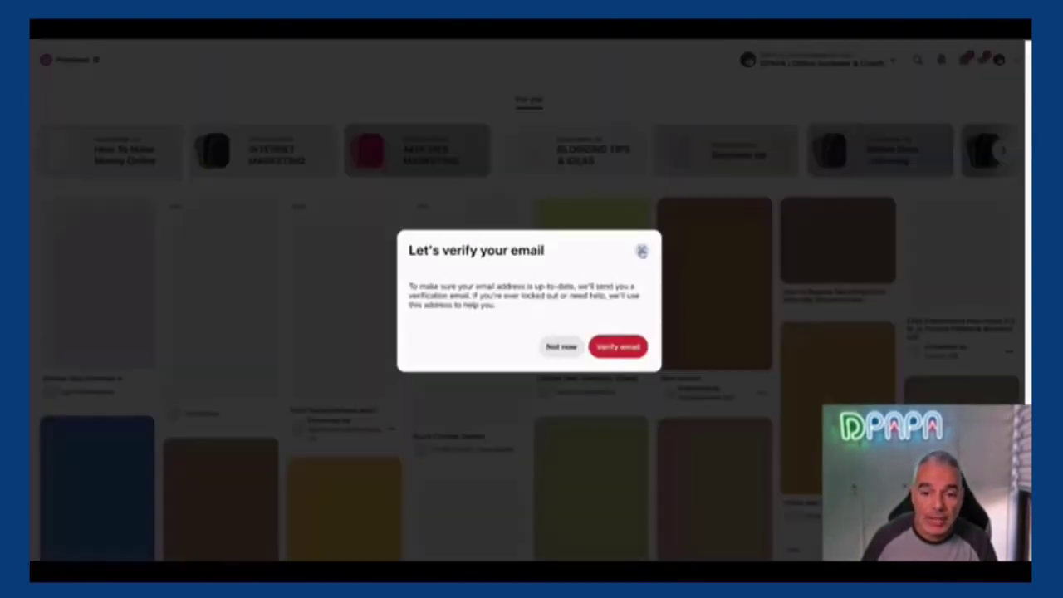
# Dismiss the email verification request on Pinterest and look over the pins in the home feed
pyautogui.click(642, 251)
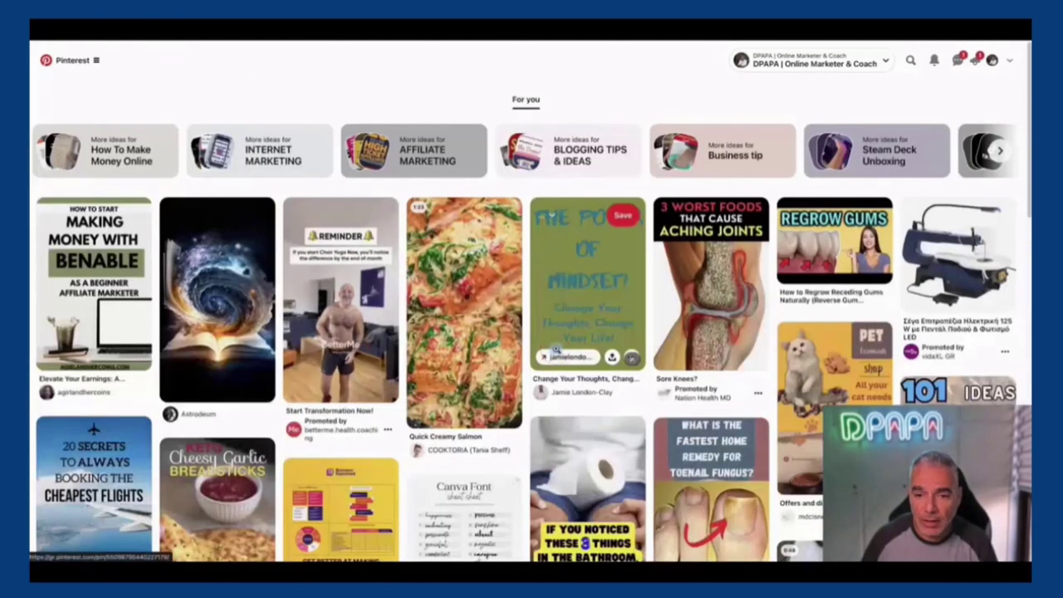
pyautogui.scroll(-1, 340, 282)
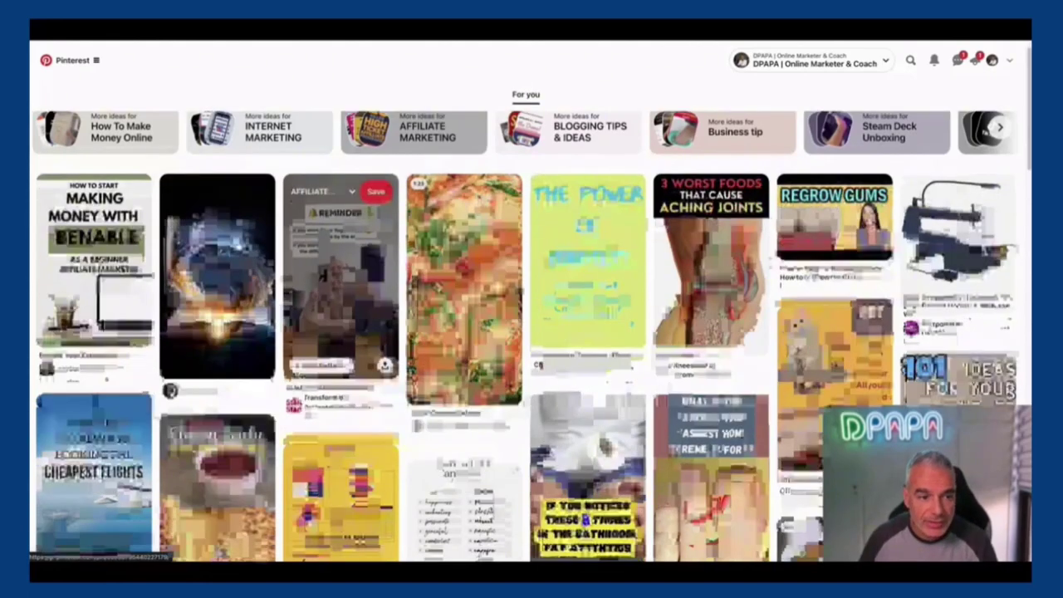
pyautogui.scroll(-3, 340, 283)
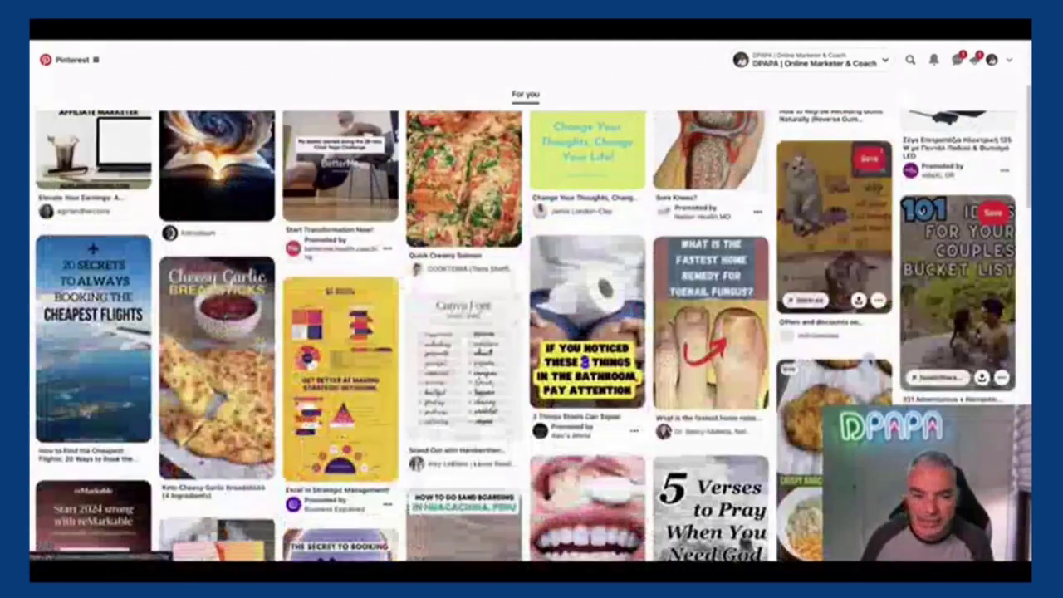
pyautogui.scroll(-5, 340, 283)
pyautogui.scroll(10, 340, 283)
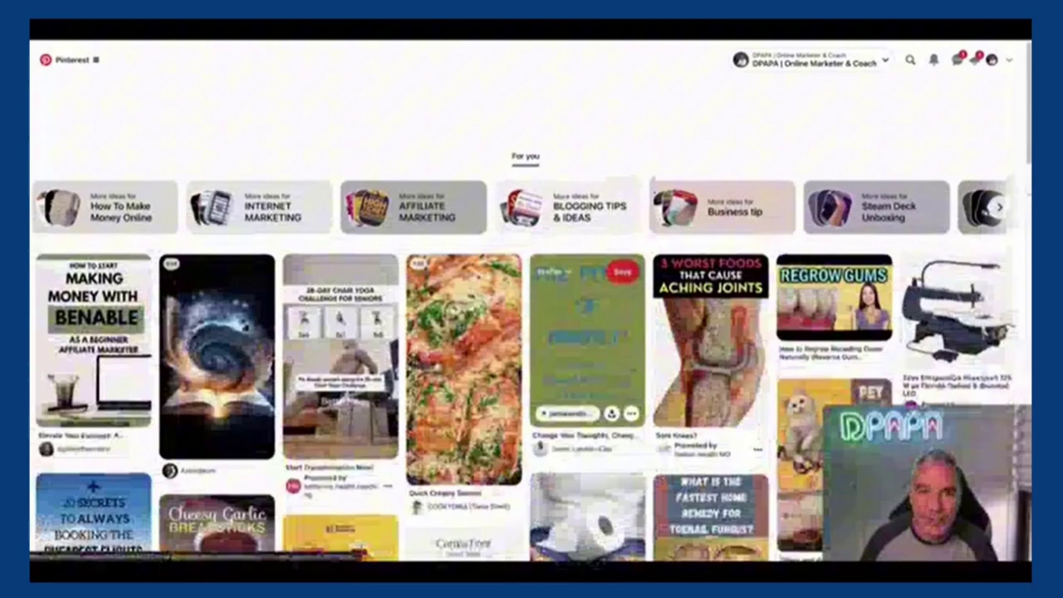
pyautogui.scroll(-2, 254, 50)
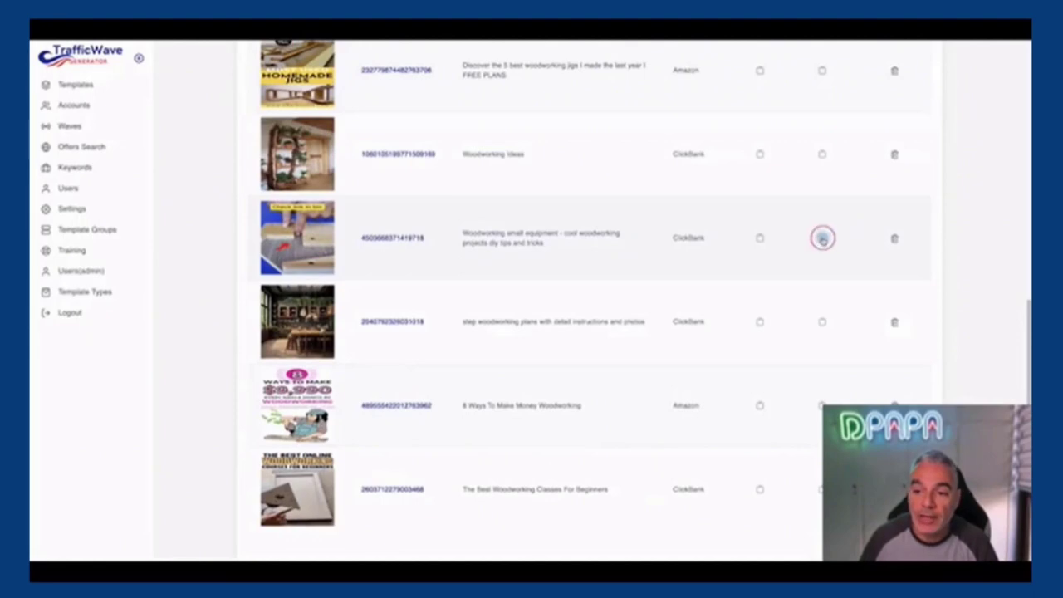
# Copy the "Woodworking small equipment" pin's affiliate link, and view the offer page of the "10 Woodworking Basics You Should've Learned in Shop Class" pin
pyautogui.click(825, 239)
pyautogui.hotkey('ctrl', 't')
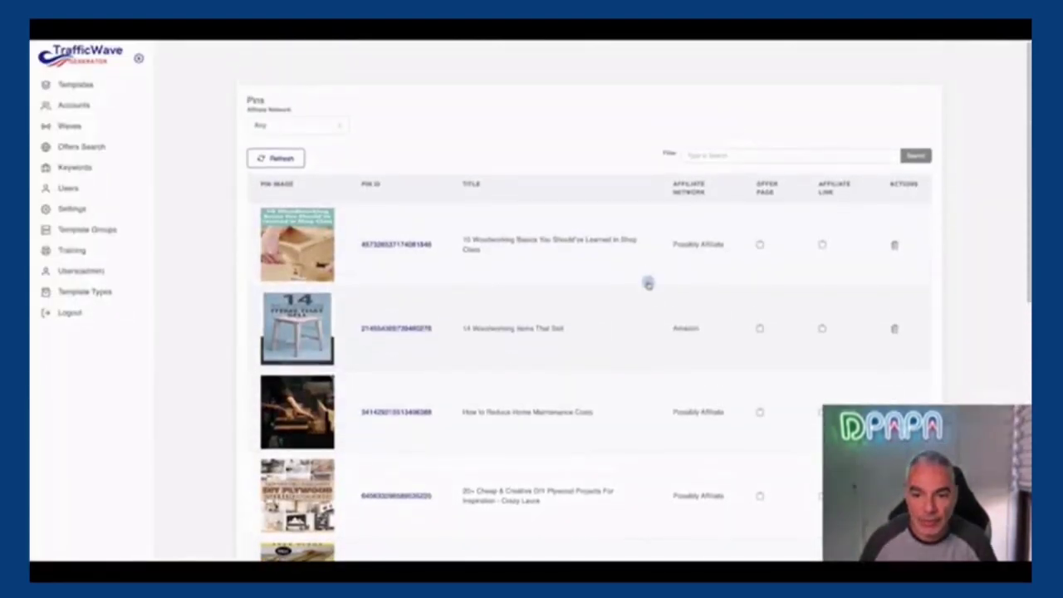
pyautogui.click(760, 245)
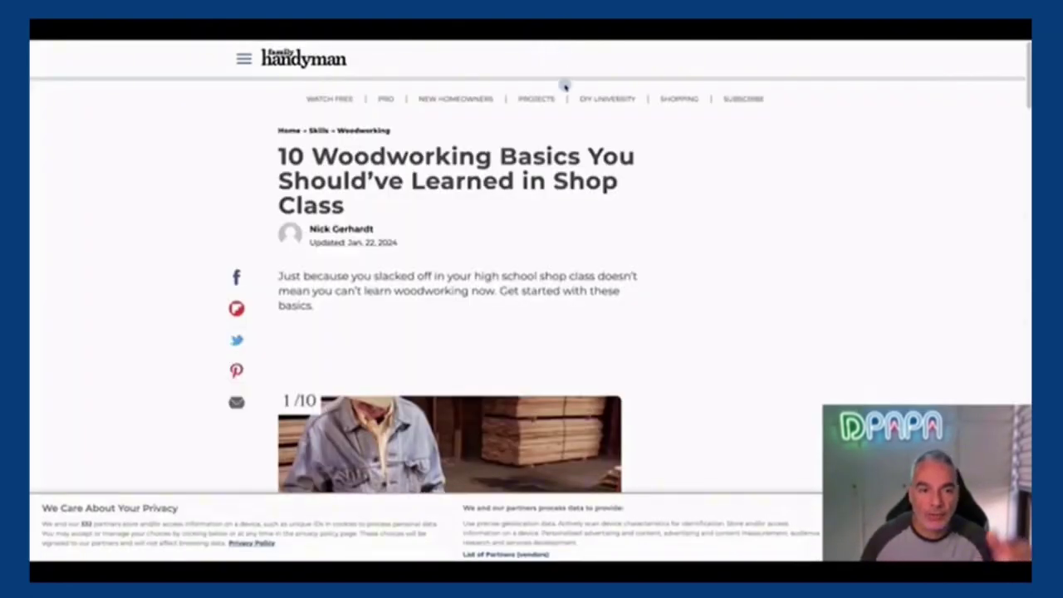
pyautogui.scroll(-10, 558, 183)
pyautogui.scroll(-5, 557, 183)
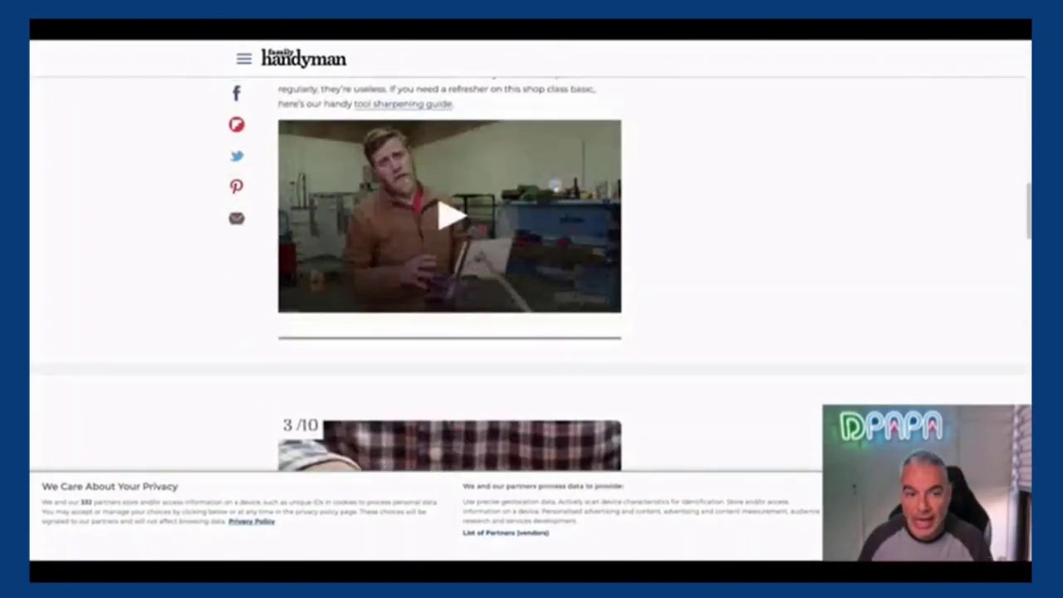
pyautogui.scroll(2, 541, 190)
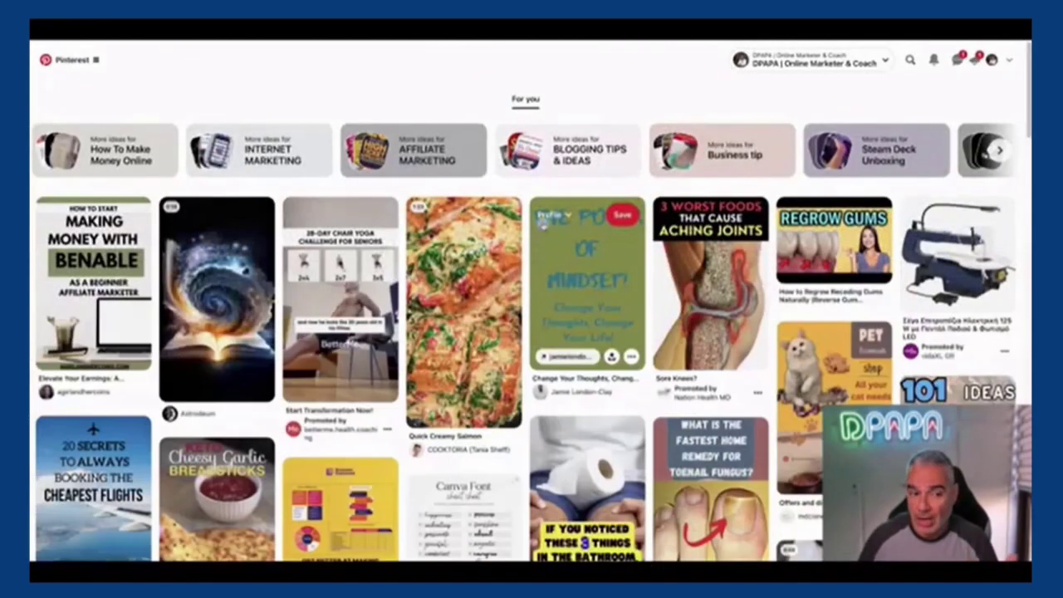
# Browse the Pinterest home feed once more as an example of pins that promote offers
pyautogui.scroll(-5, 531, 266)
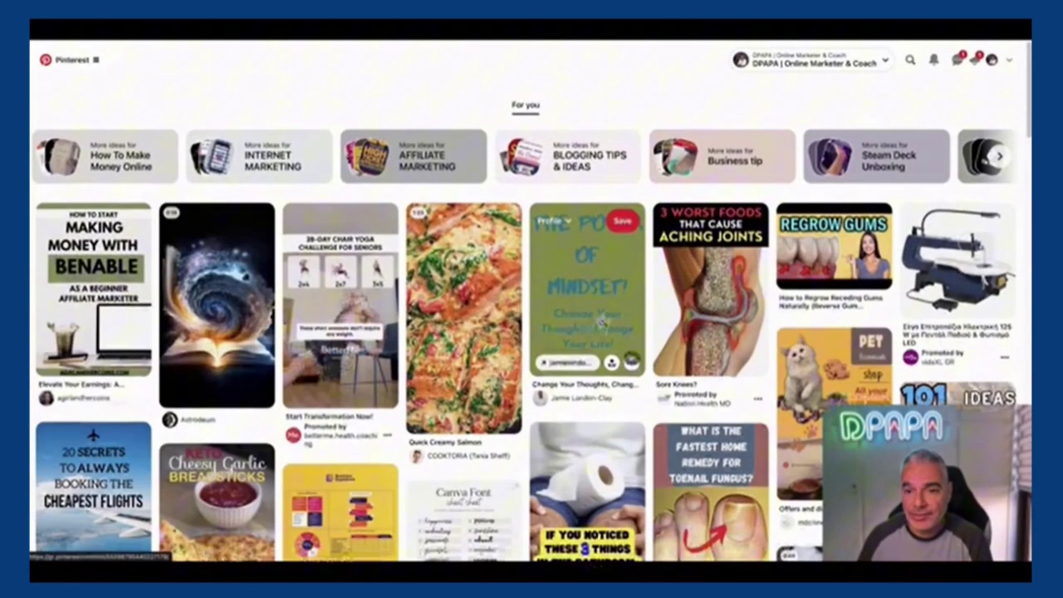
pyautogui.scroll(-3, 532, 332)
pyautogui.scroll(8, 532, 332)
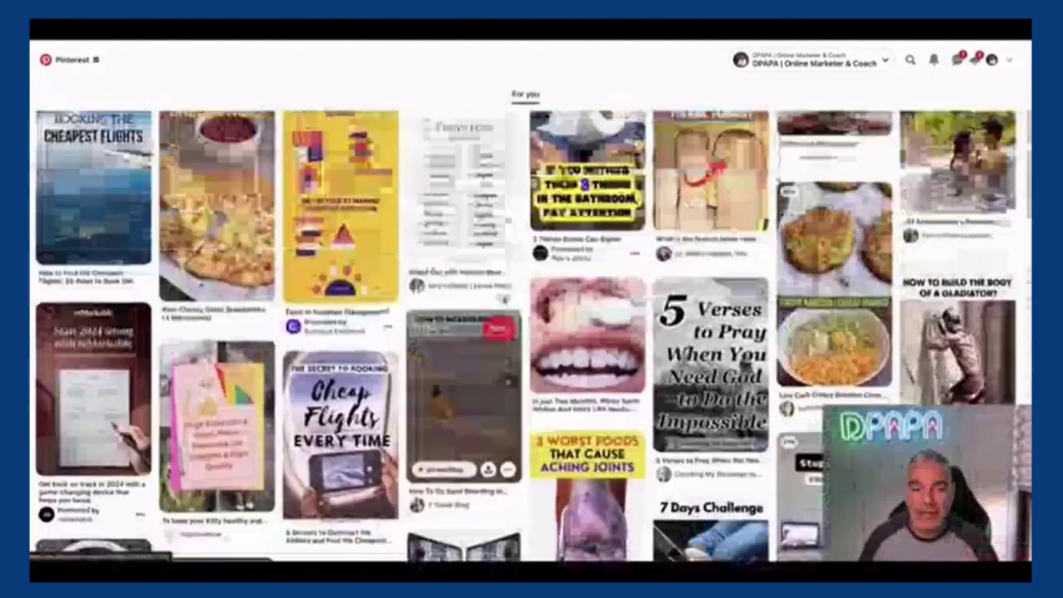
pyautogui.scroll(1, 532, 333)
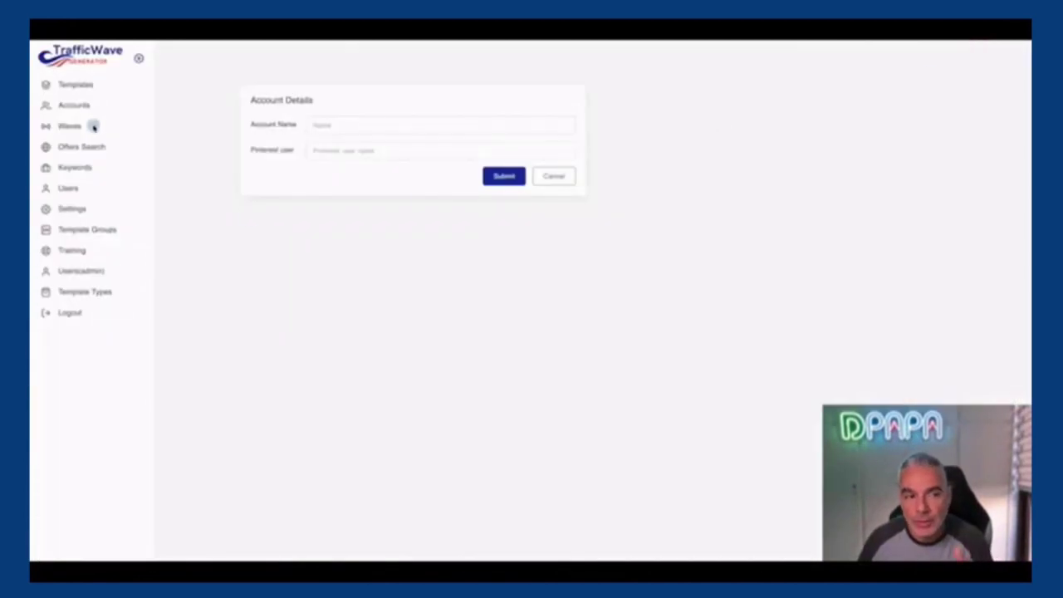
# Start adding a new wave in TrafficWave Generator and make its name field ready for entry
pyautogui.click(74, 124)
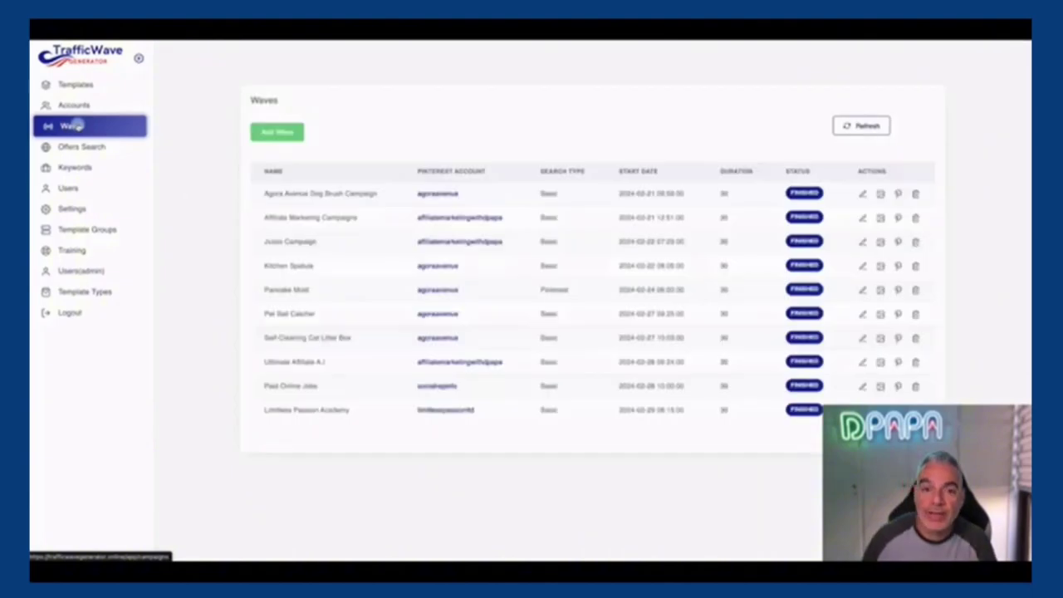
pyautogui.click(296, 132)
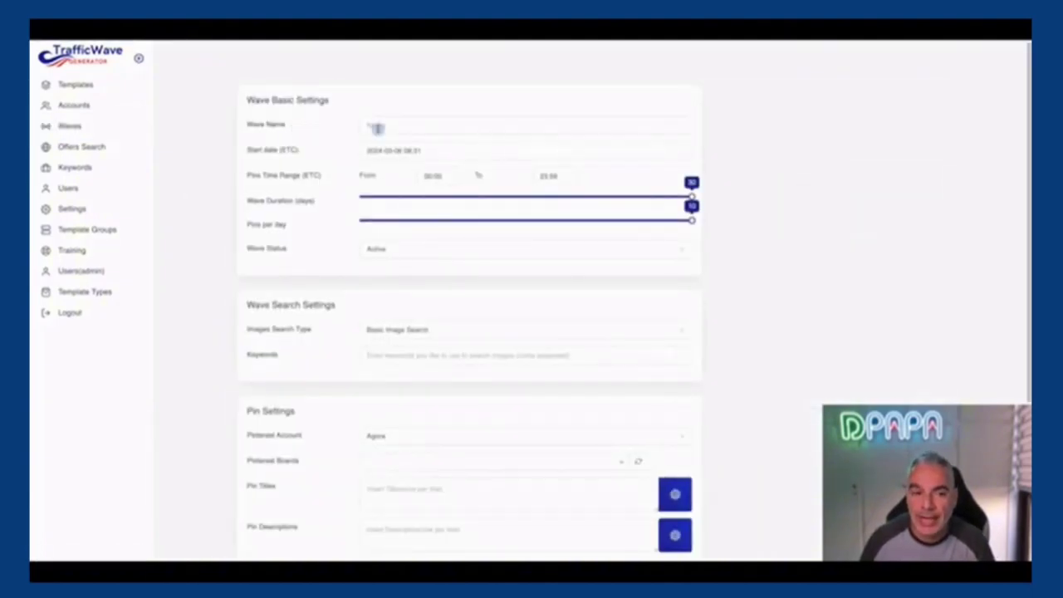
pyautogui.click(378, 125)
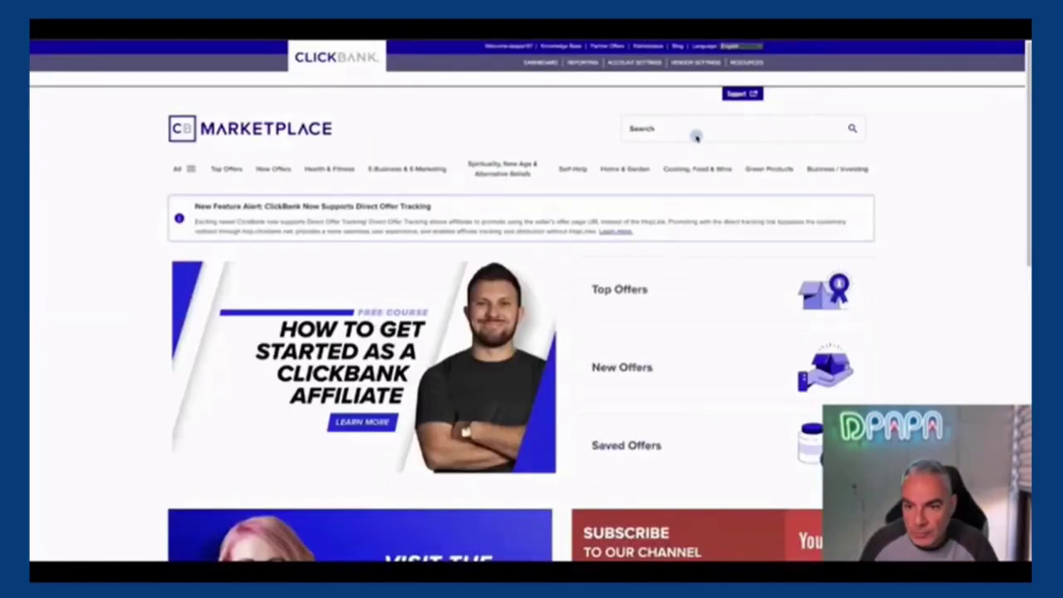
# Search the ClickBank marketplace for "woodworking" and look over the matching affiliate offers
pyautogui.click(698, 130)
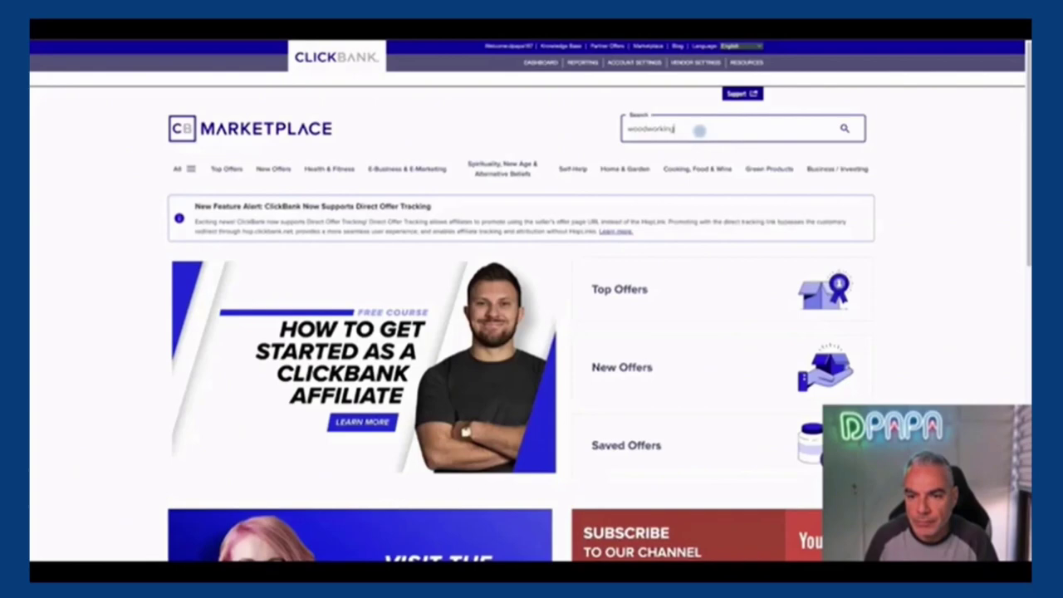
pyautogui.press('Return')
pyautogui.scroll(-3, 574, 276)
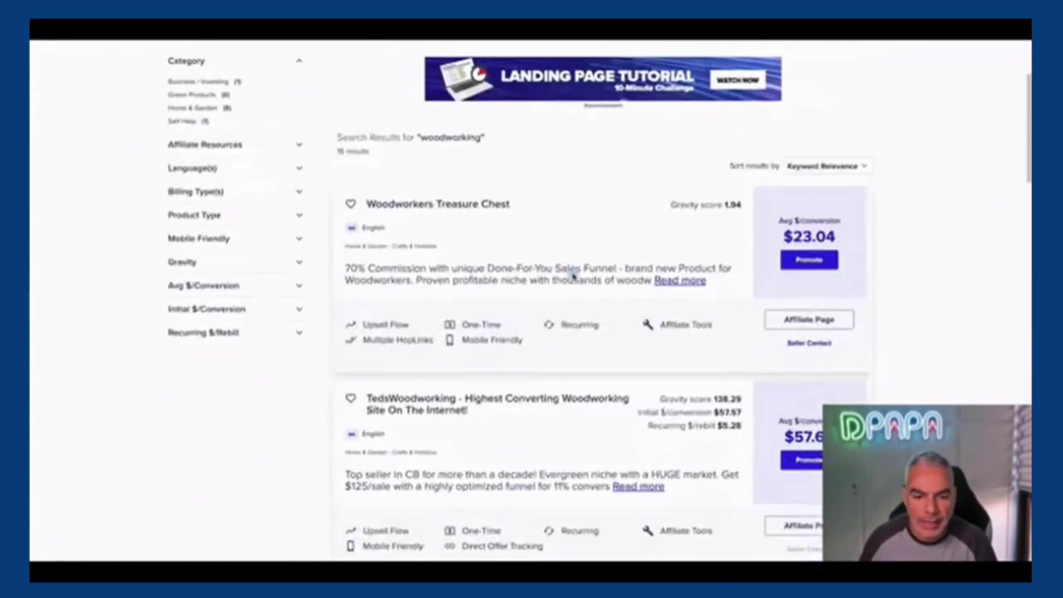
# Create a HopLink for the TedsWoodworking offer with the tracking ID "pinterest" and copy it
pyautogui.scroll(-4, 531, 311)
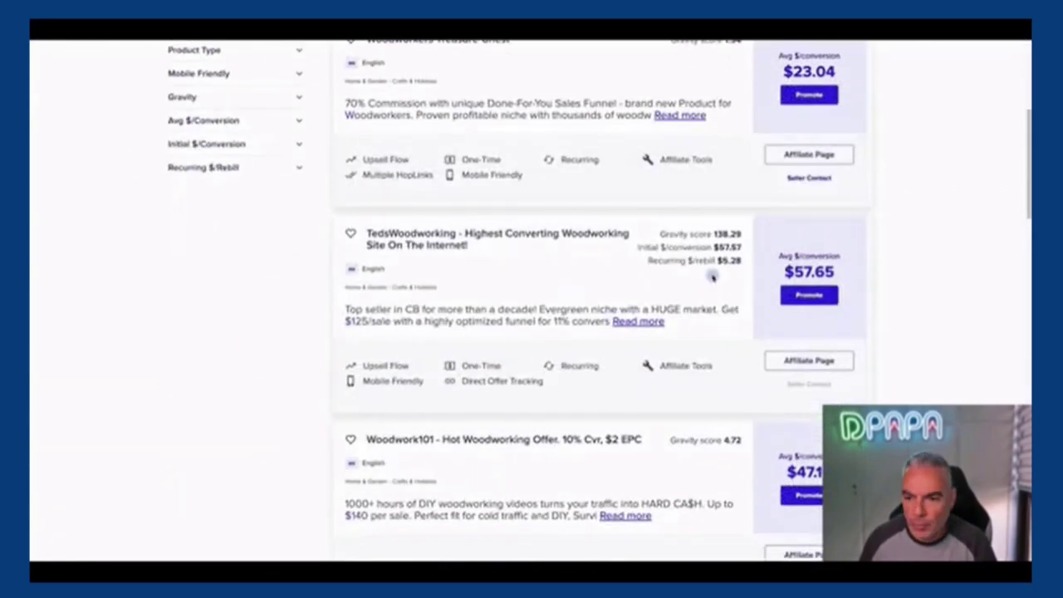
pyautogui.click(814, 301)
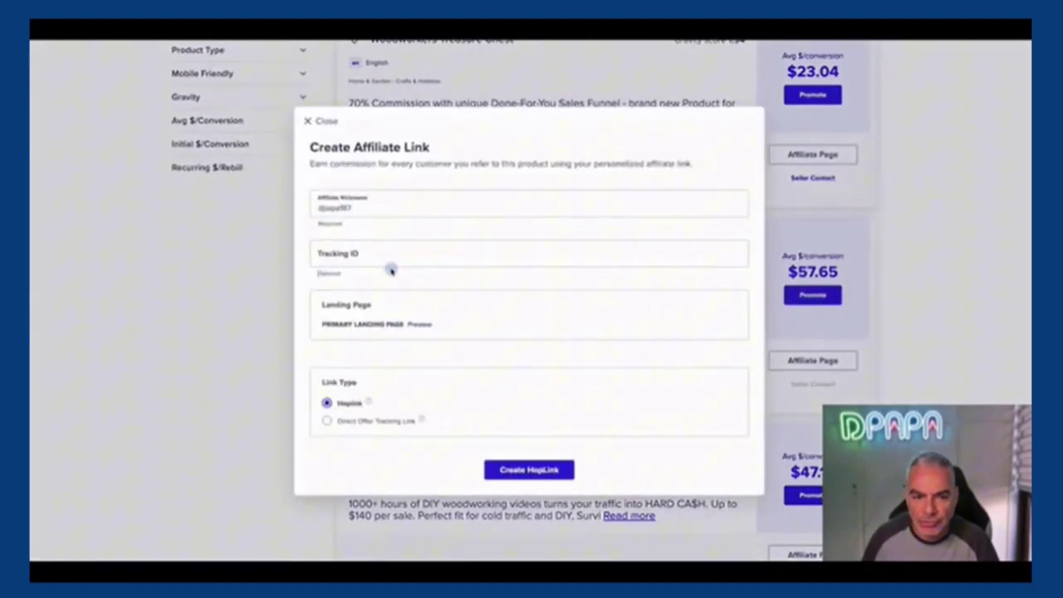
pyautogui.click(393, 252)
pyautogui.write('d')
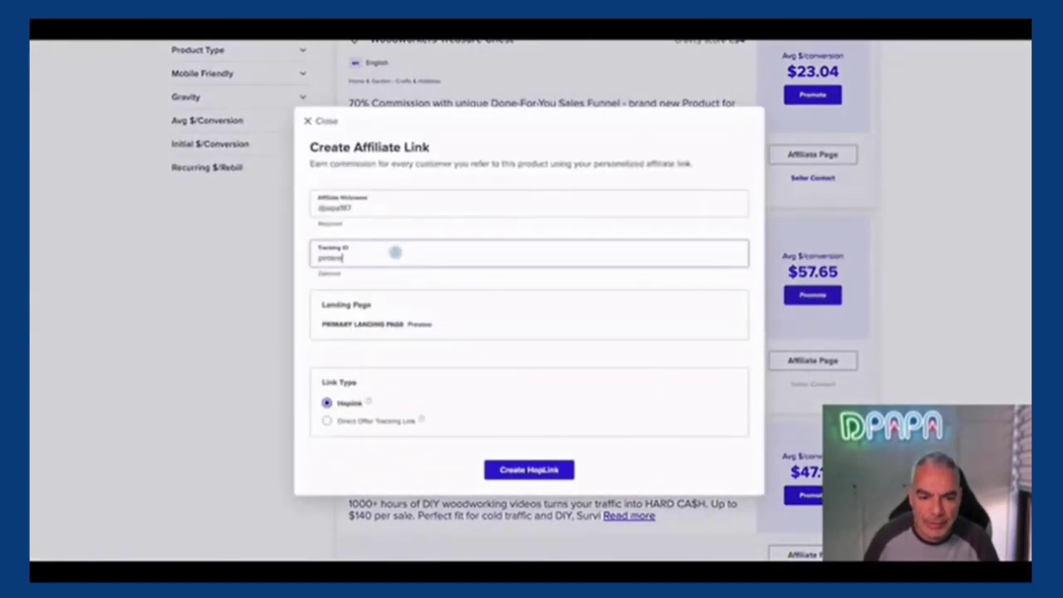
pyautogui.write('interest')
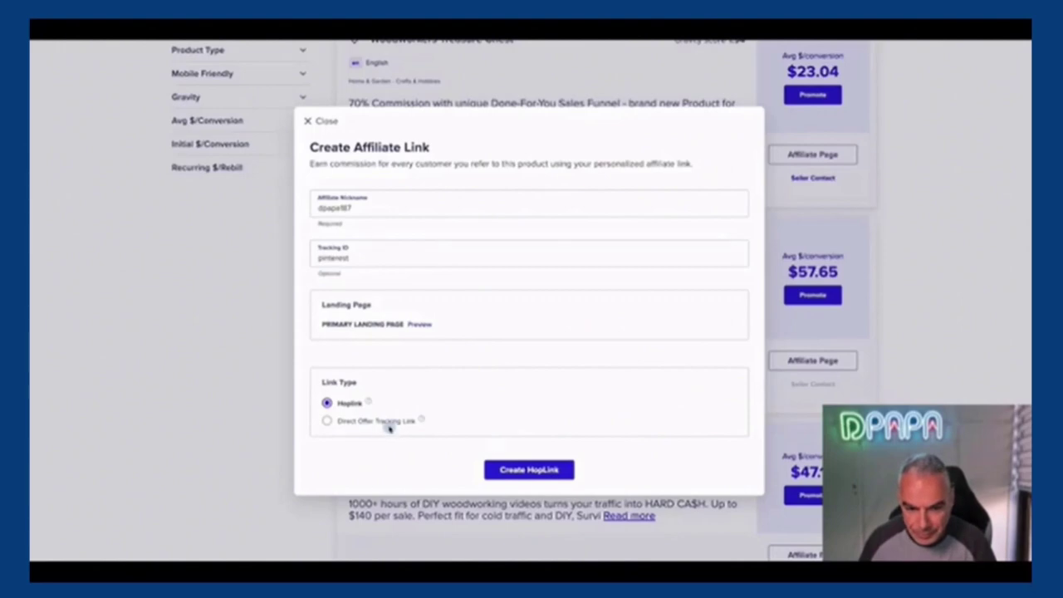
pyautogui.click(530, 469)
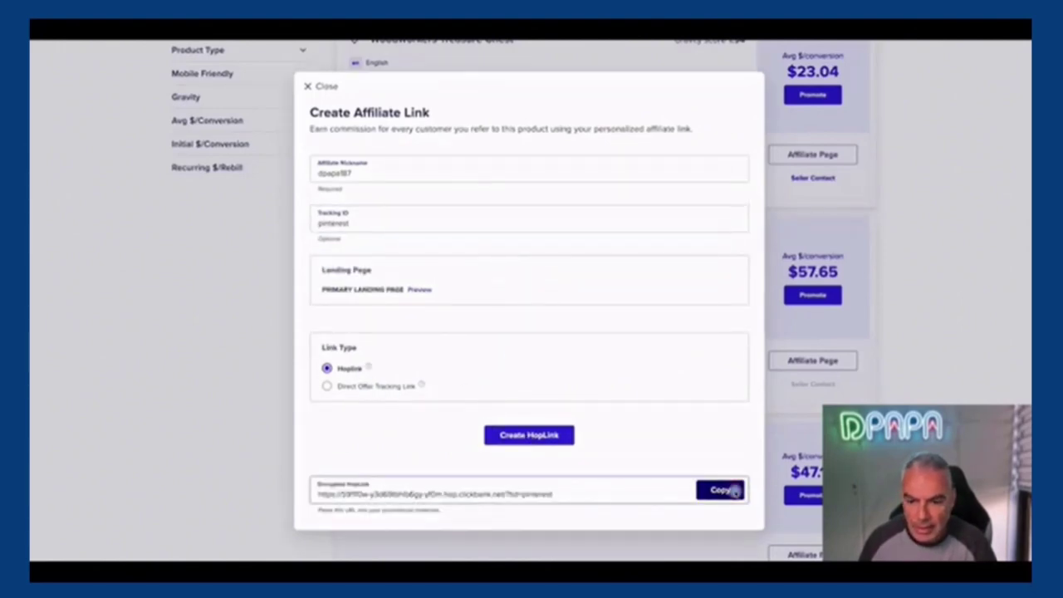
pyautogui.click(722, 491)
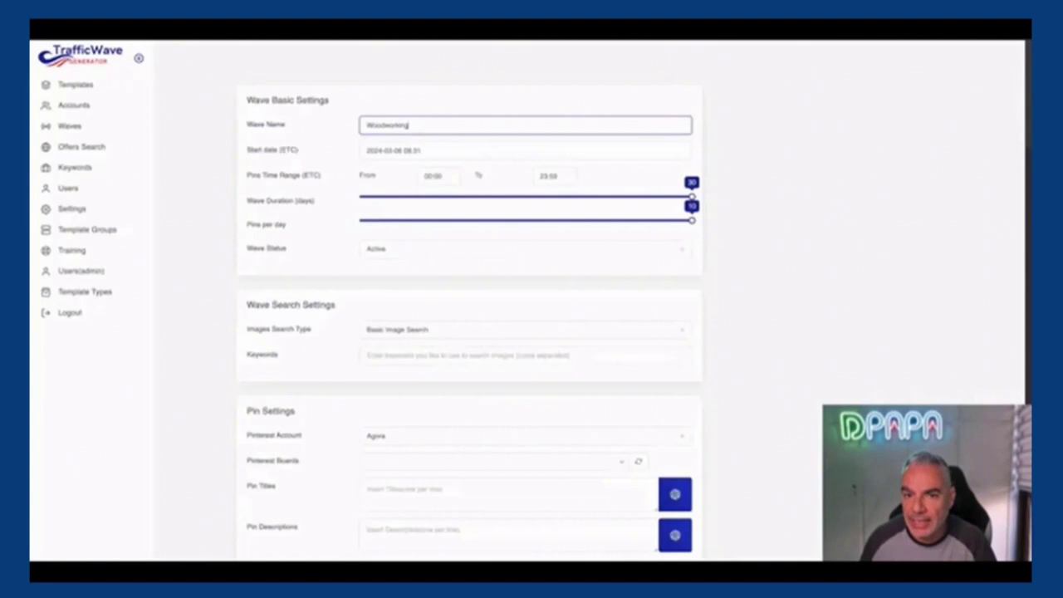
# Examine the new wave's basic settings, search settings, pin settings and pin template settings in TrafficWave Generator
pyautogui.scroll(-3, 691, 341)
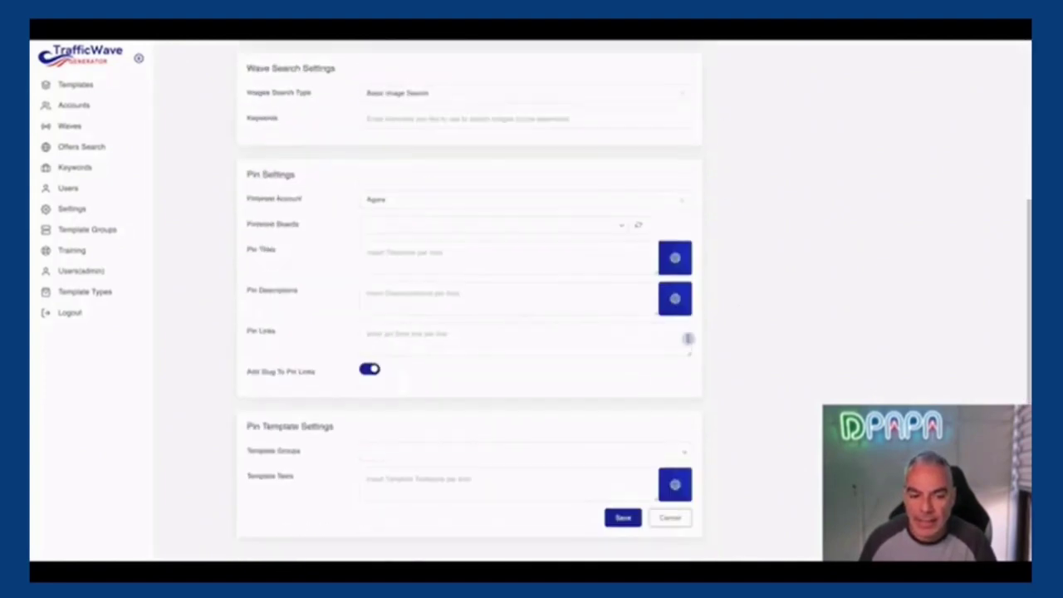
pyautogui.scroll(3, 663, 318)
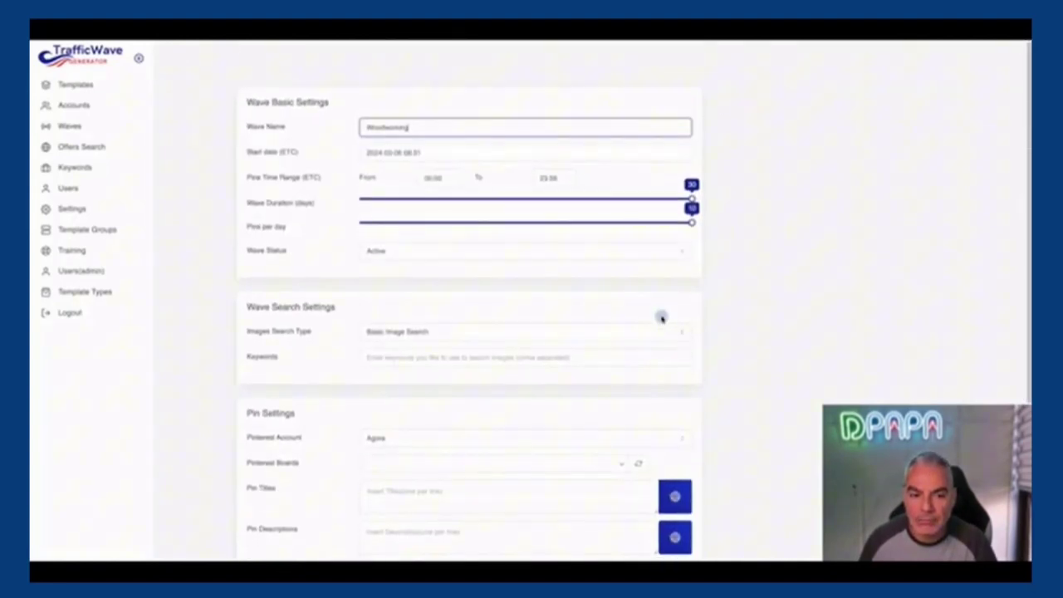
pyautogui.scroll(-1, 662, 316)
pyautogui.scroll(1, 662, 315)
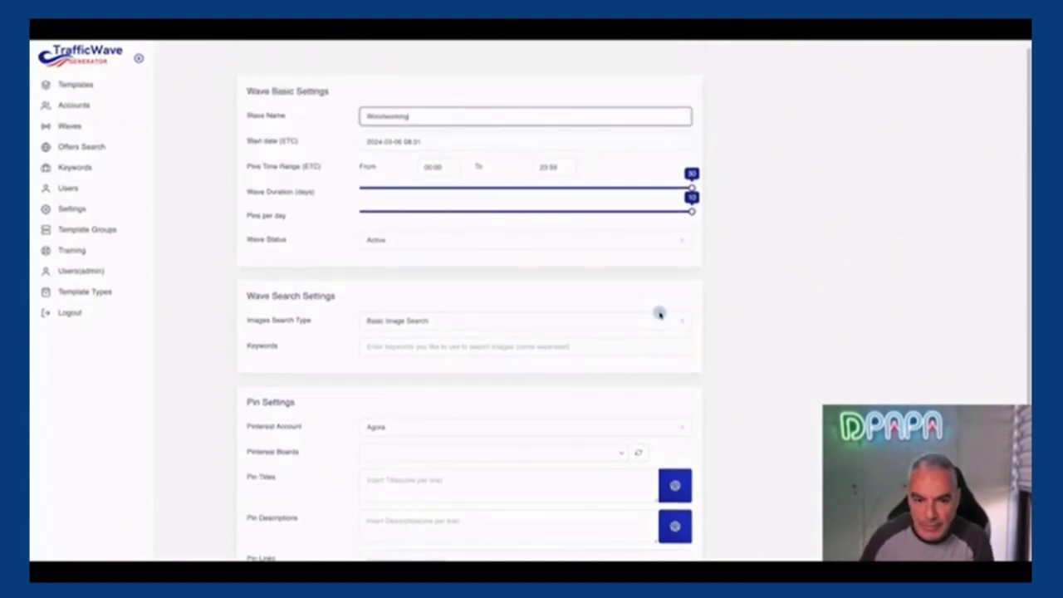
pyautogui.scroll(-1, 677, 301)
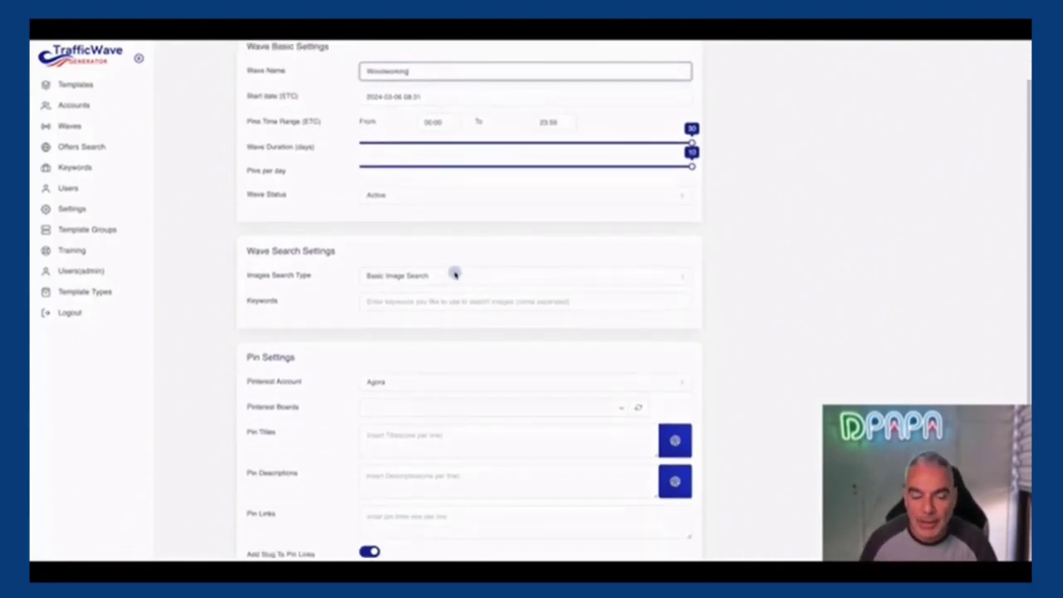
pyautogui.scroll(2, 444, 204)
pyautogui.scroll(-1, 446, 209)
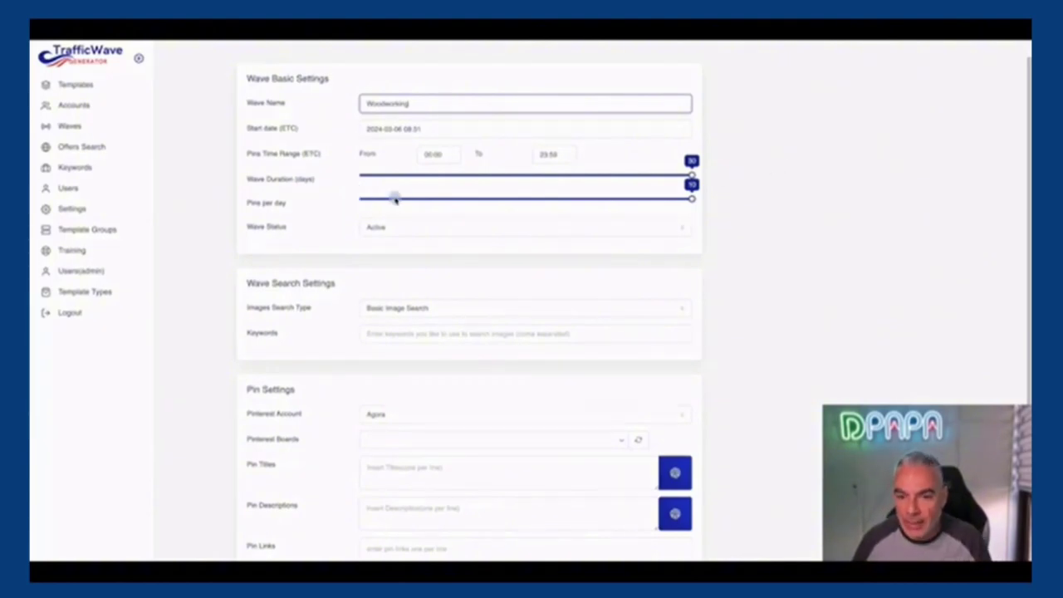
pyautogui.scroll(-2, 672, 214)
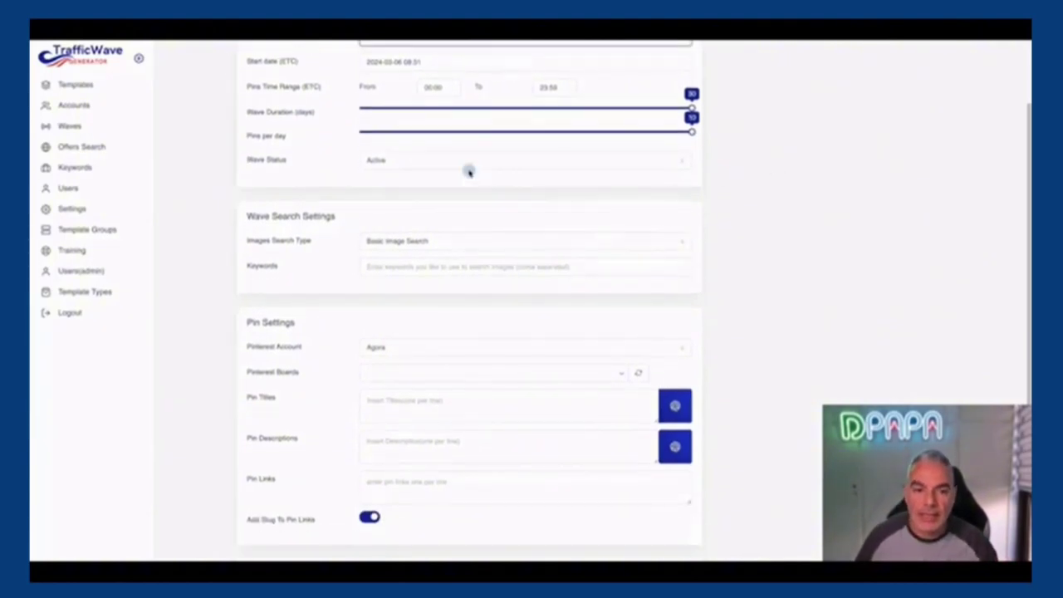
# Keep Basic Image Search as the image search type and set the keywords to "woodworking, woodworking projects, woodworking plans"
pyautogui.scroll(-2, 506, 181)
pyautogui.click(526, 186)
pyautogui.click(523, 184)
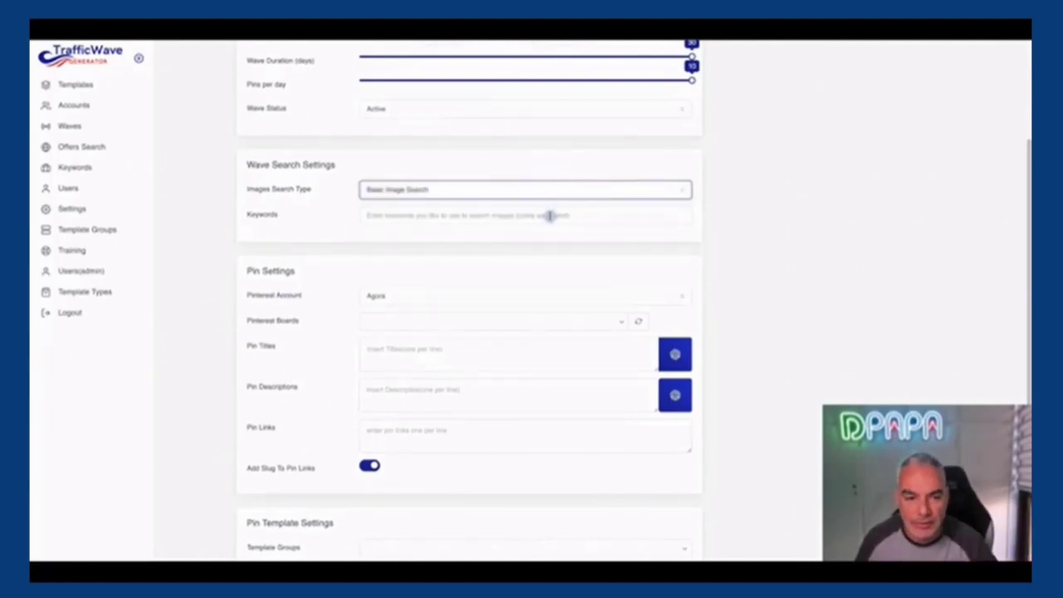
pyautogui.scroll(-1, 551, 216)
pyautogui.click(452, 178)
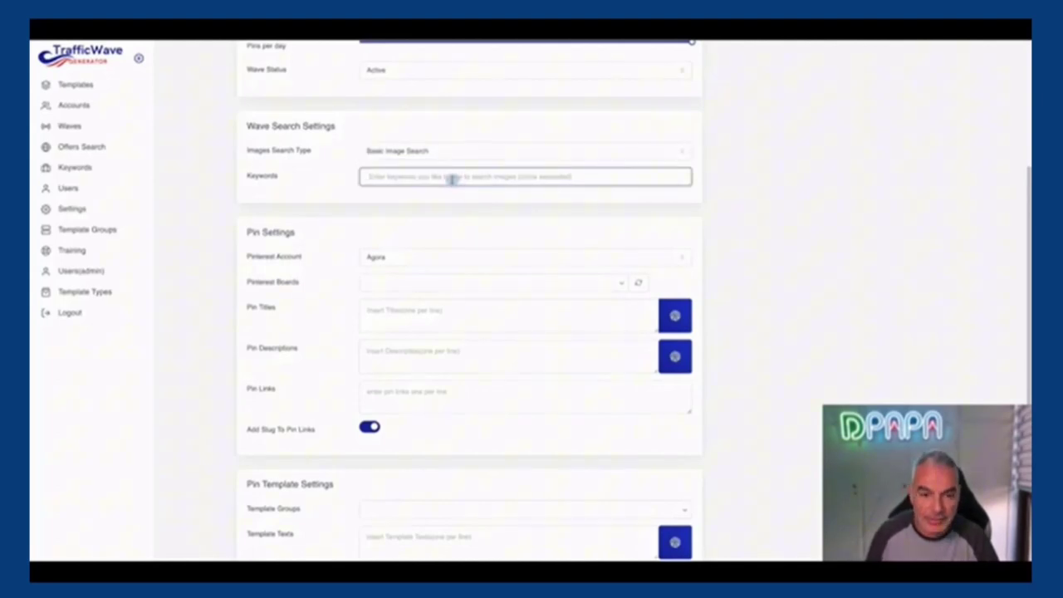
pyautogui.write('wod')
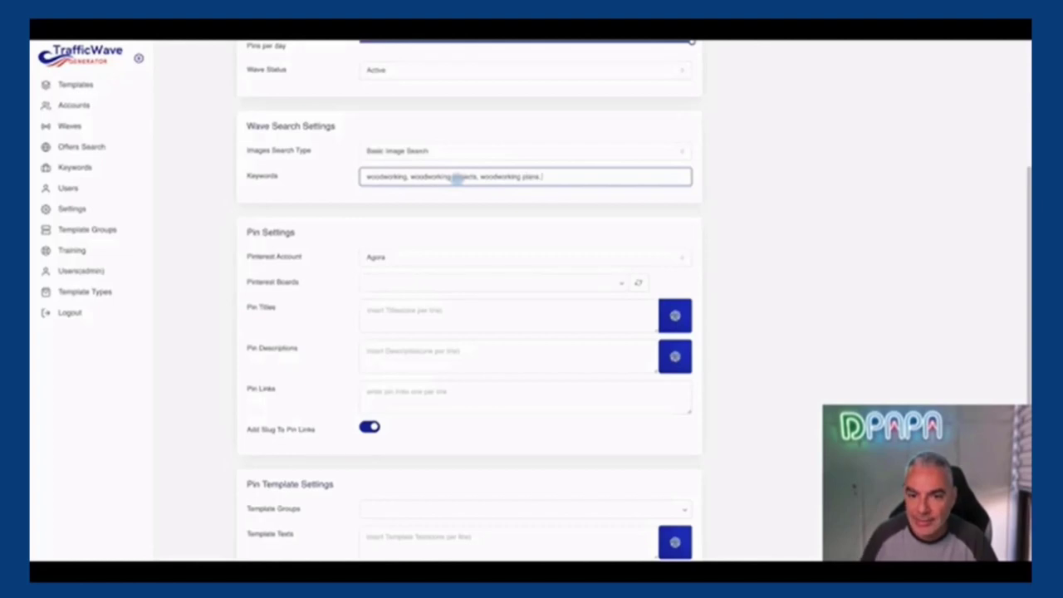
# Keep Agora as the wave's Pinterest account and assign the Tech Accessories board
pyautogui.scroll(-1, 548, 218)
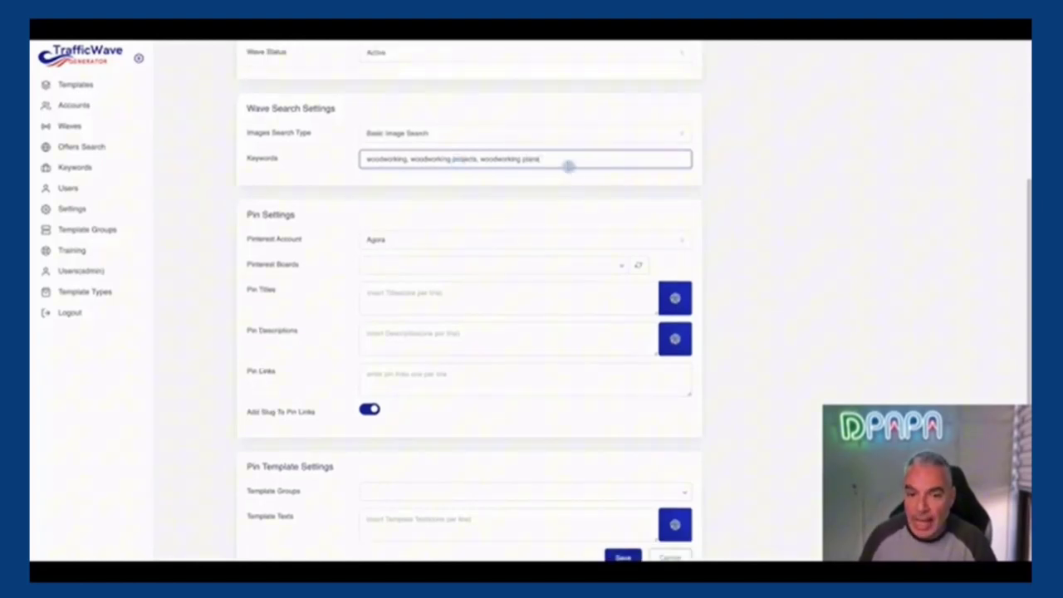
pyautogui.scroll(-1, 570, 200)
pyautogui.click(478, 218)
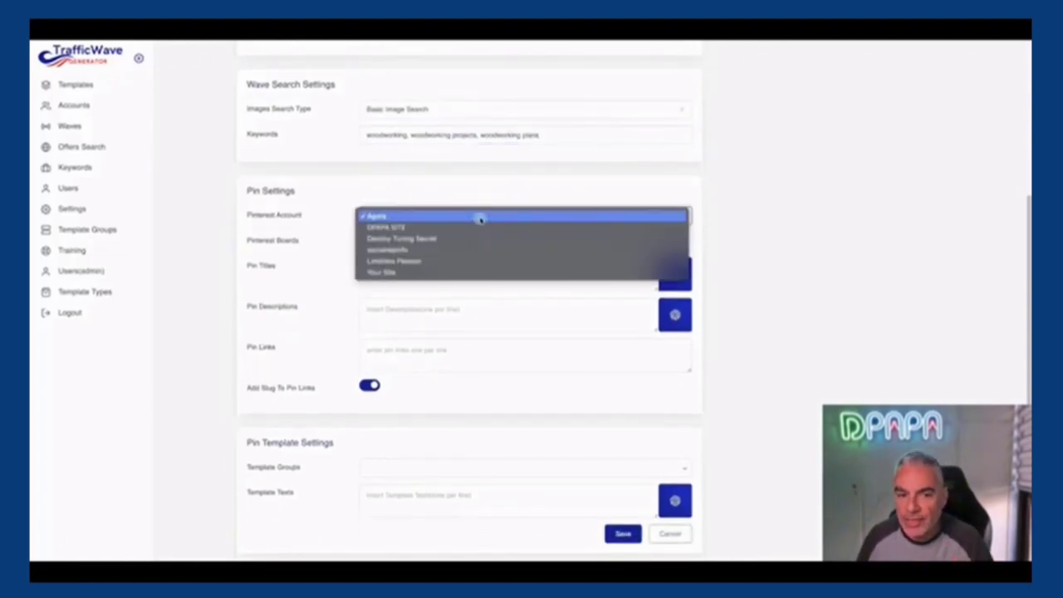
pyautogui.click(480, 218)
pyautogui.scroll(-1, 627, 233)
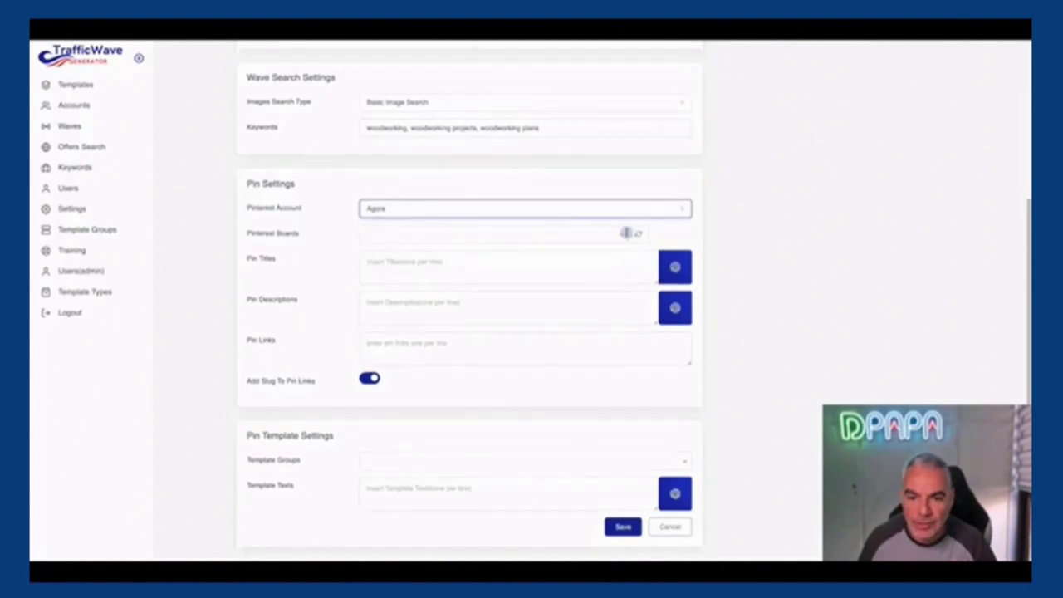
pyautogui.click(621, 235)
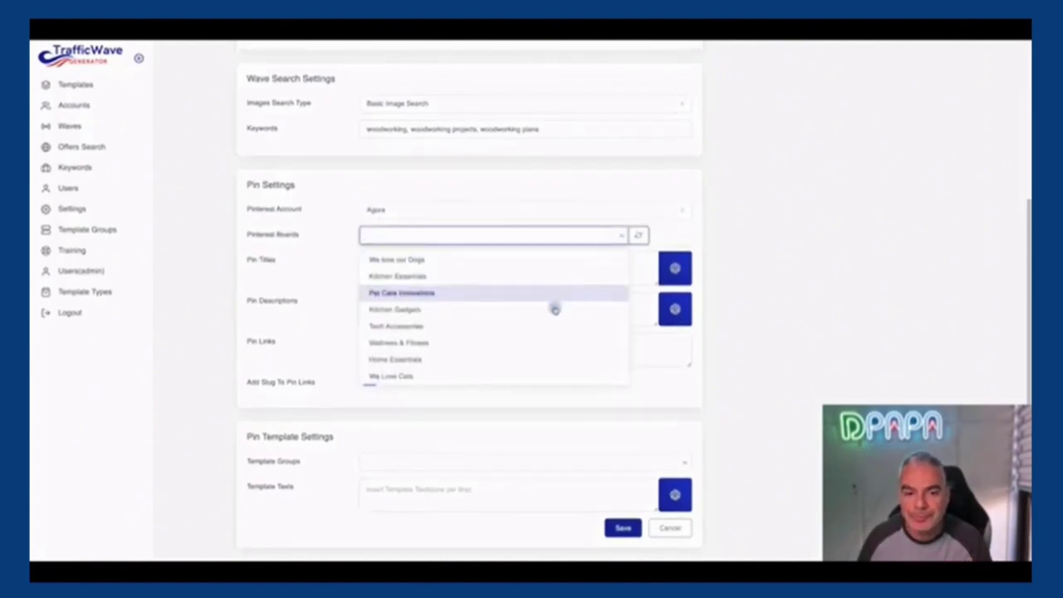
pyautogui.click(517, 329)
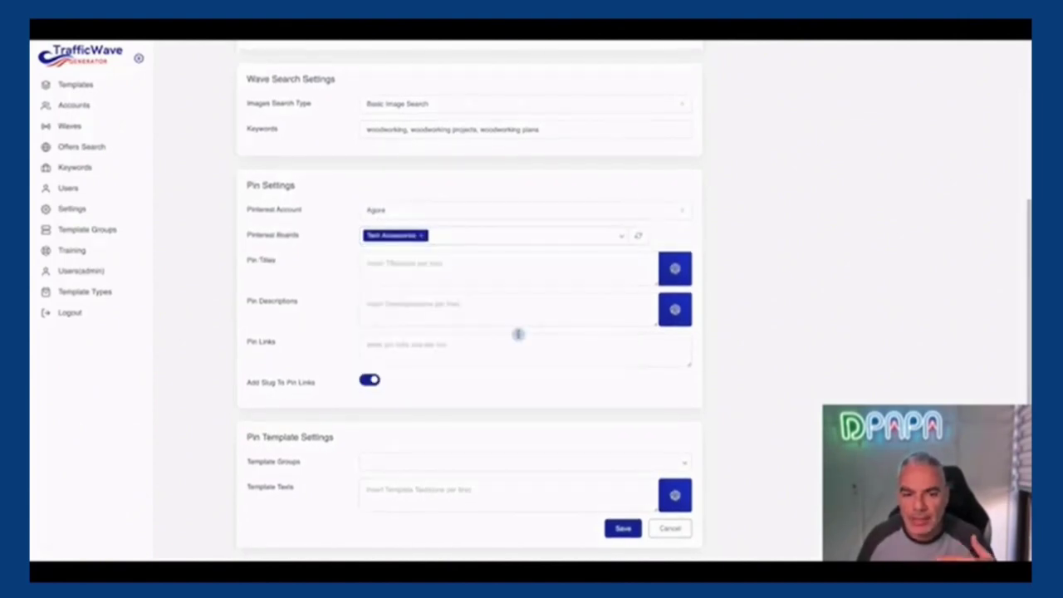
pyautogui.click(535, 240)
pyautogui.click(671, 214)
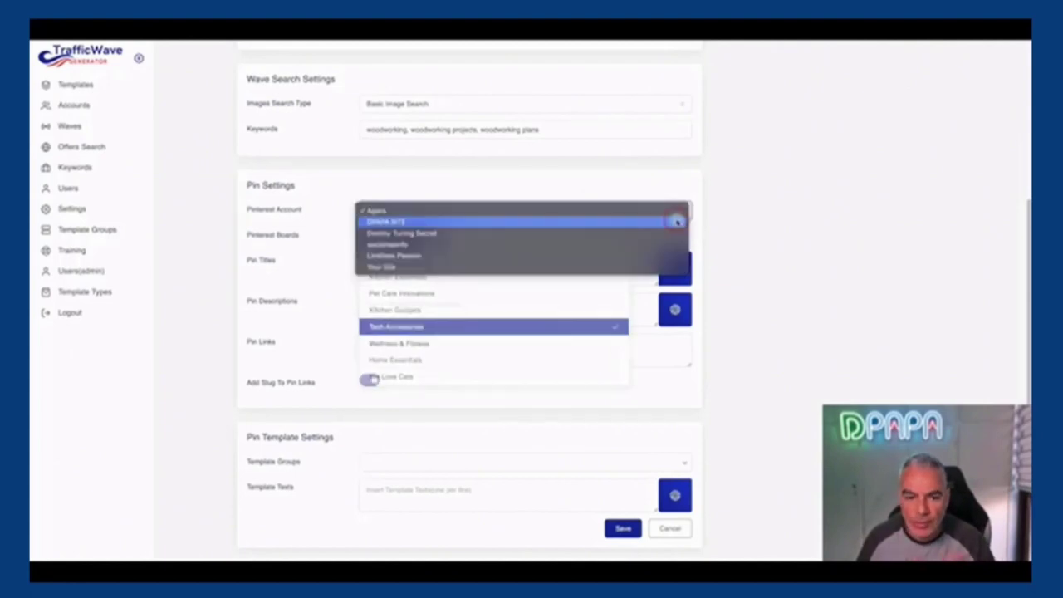
pyautogui.click(644, 201)
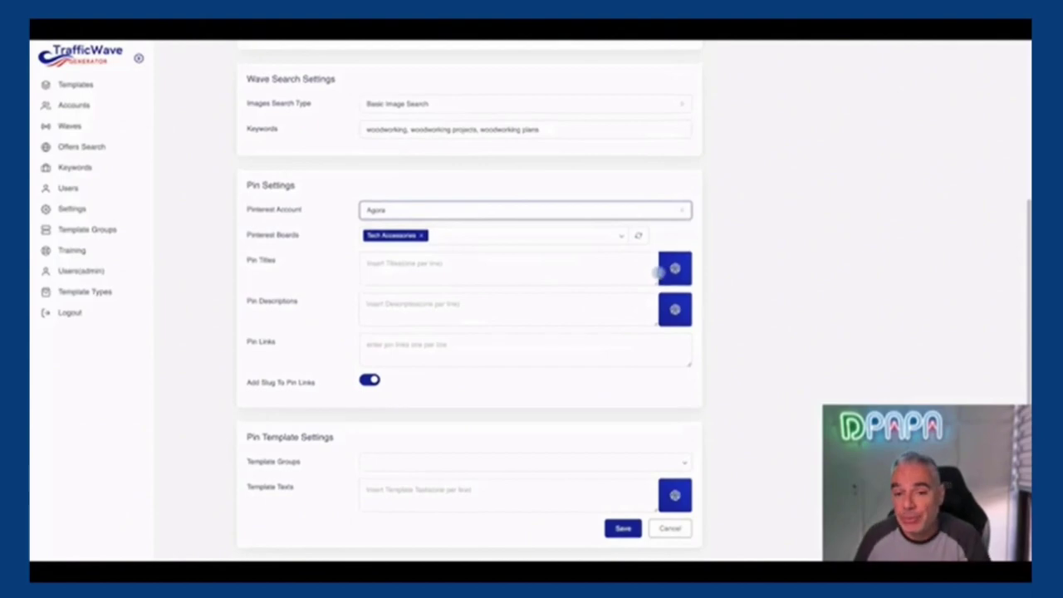
pyautogui.click(674, 269)
pyautogui.click(538, 262)
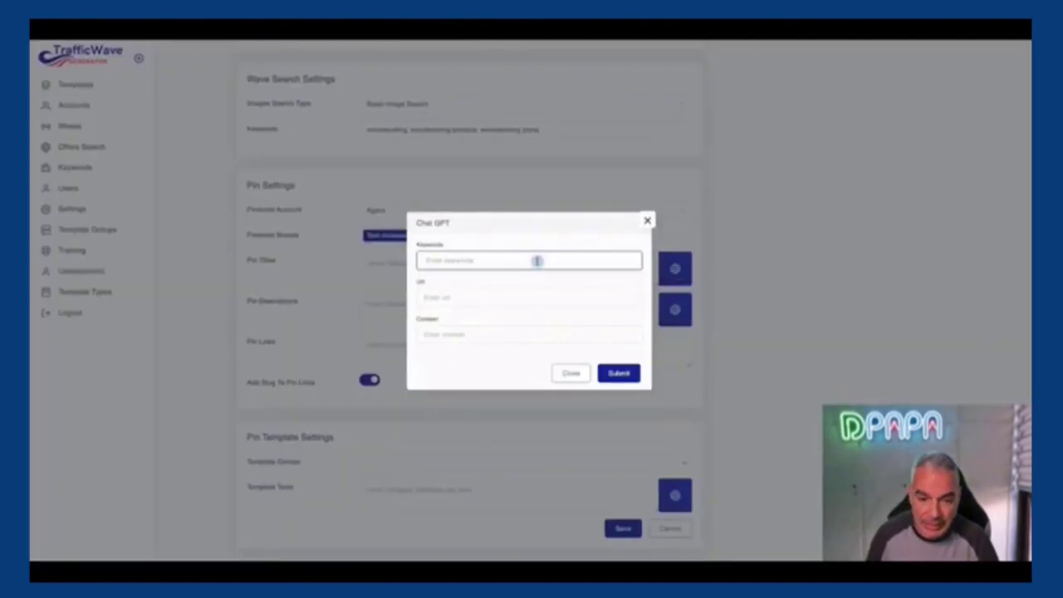
pyautogui.write('woodworking')
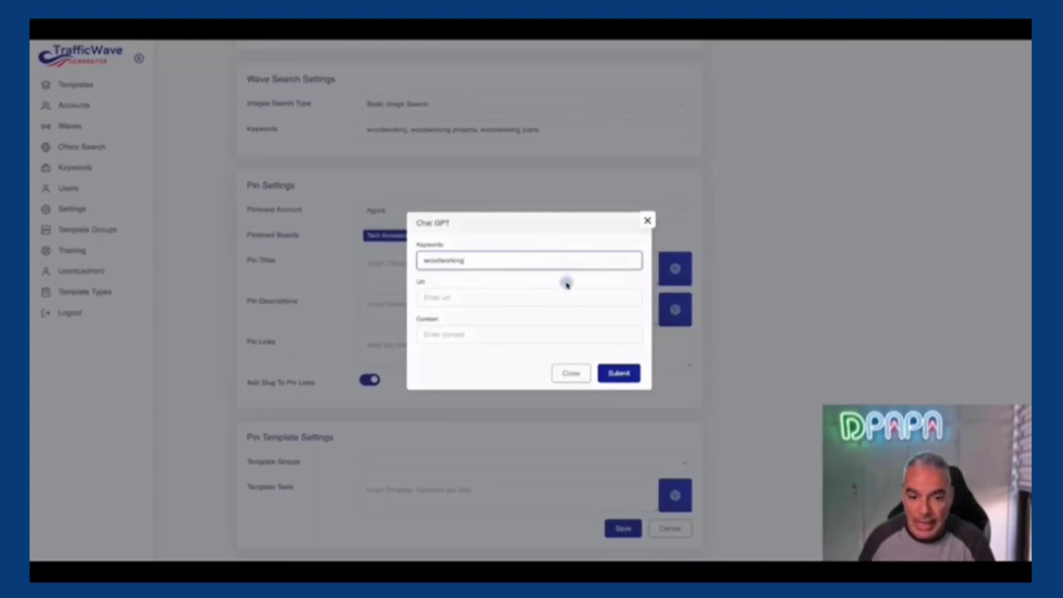
pyautogui.click(557, 291)
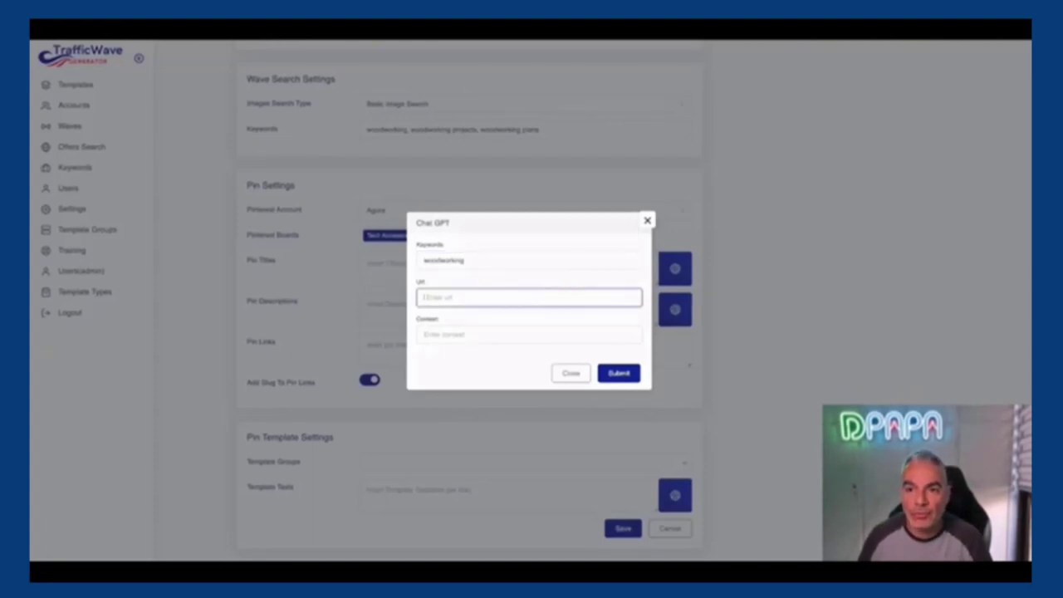
pyautogui.hotkey('ctrl', 't')
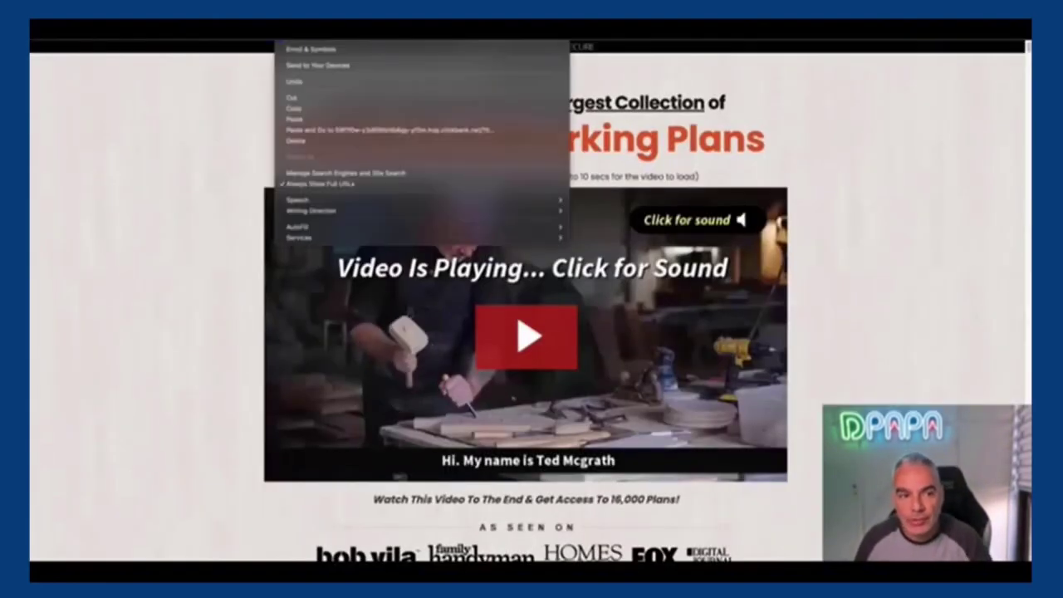
pyautogui.click(344, 108)
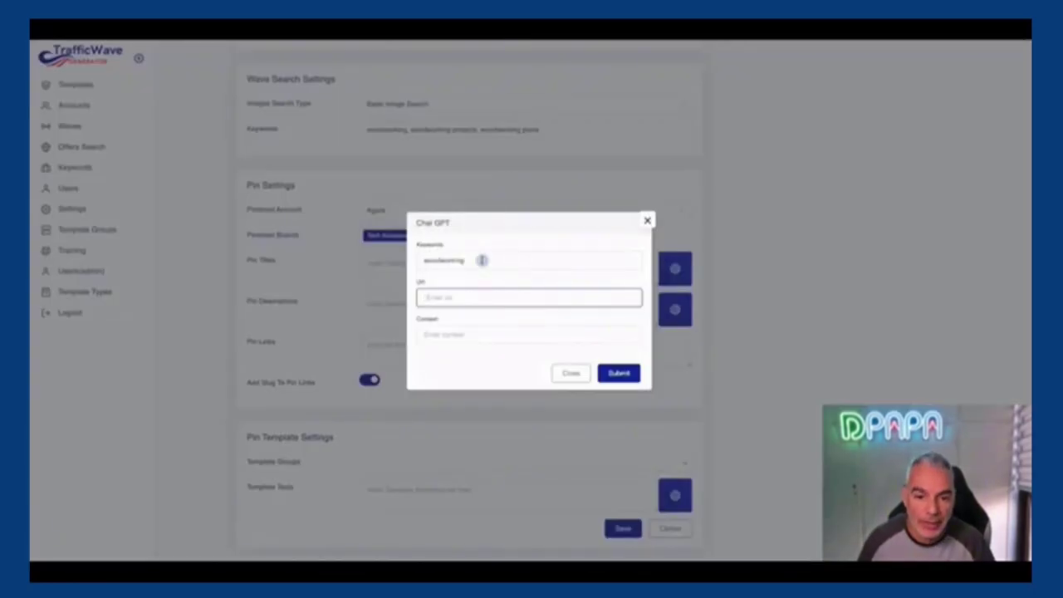
pyautogui.hotkey('ctrl', 'v')
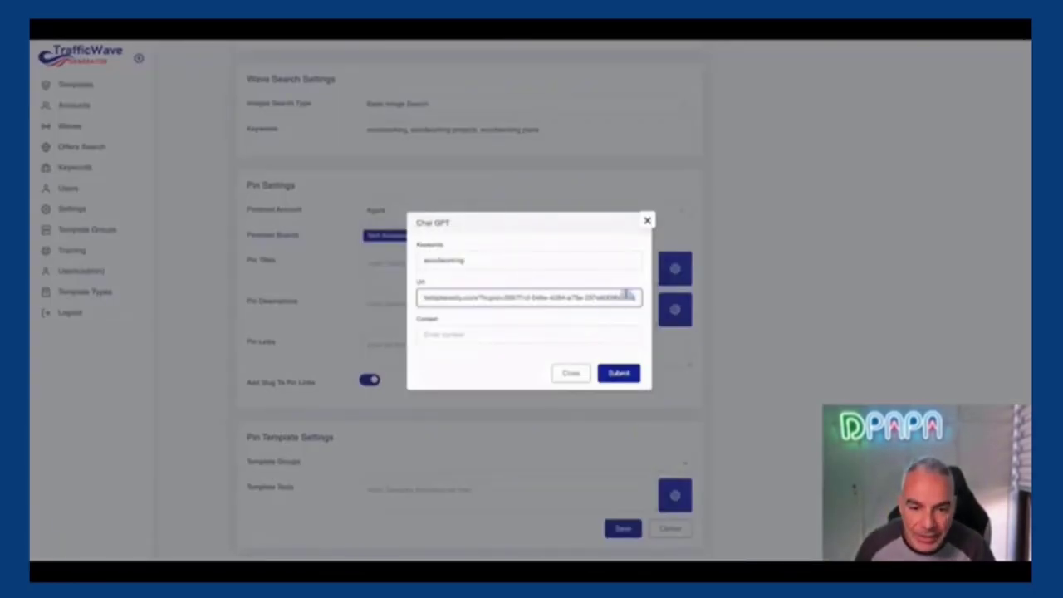
pyautogui.moveTo(500, 297); pyautogui.dragTo(676, 308)
pyautogui.press('BackSpace')
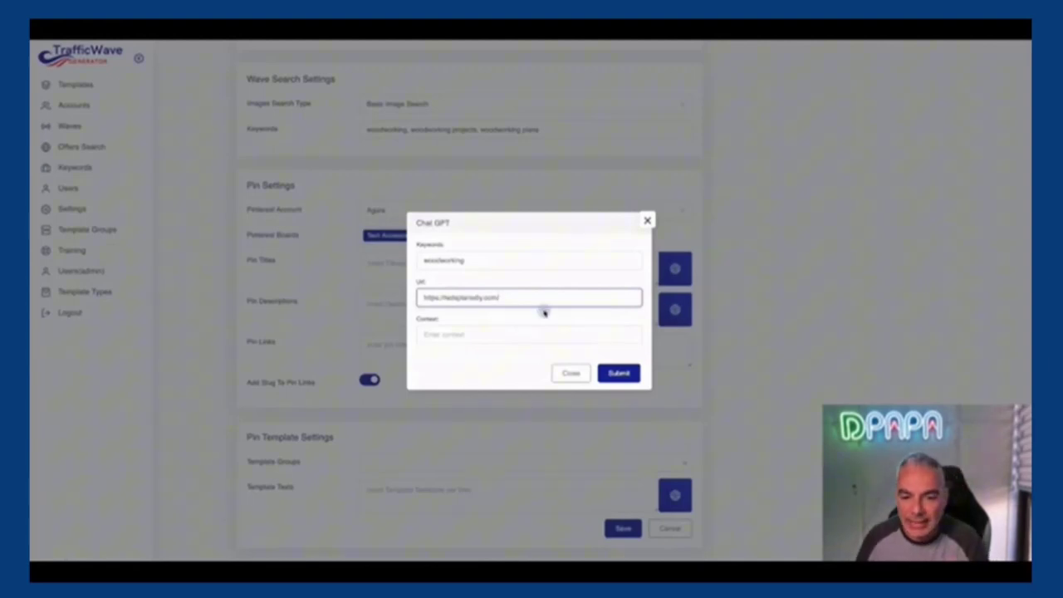
# Use the sales page headline about the World's Largest Collection of 16,000 Woodworking Plans as the context and generate the pin titles
pyautogui.click(523, 334)
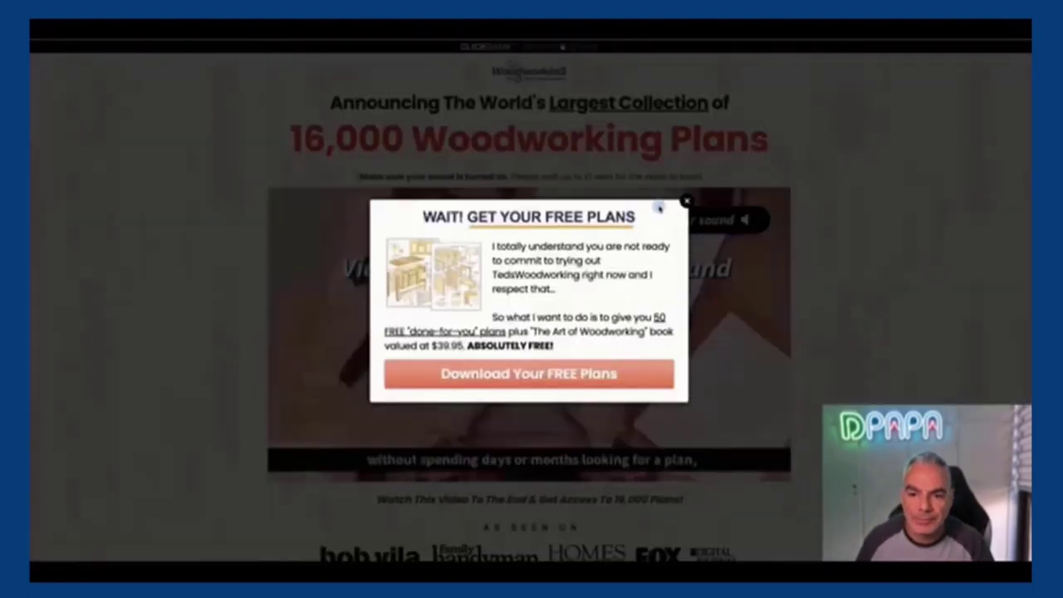
pyautogui.click(686, 201)
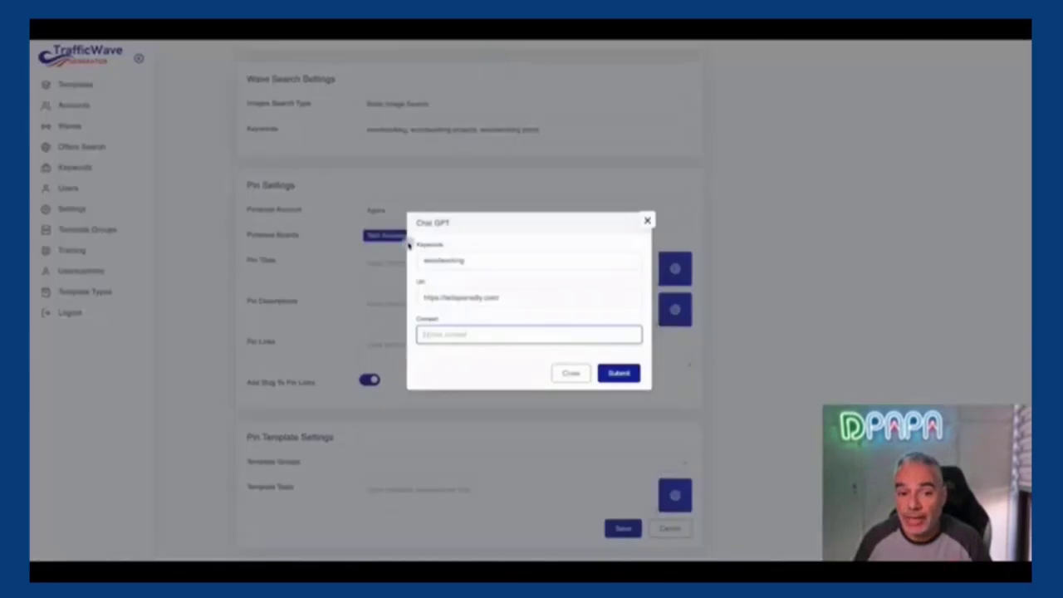
pyautogui.hotkey('ctrl', 'v')
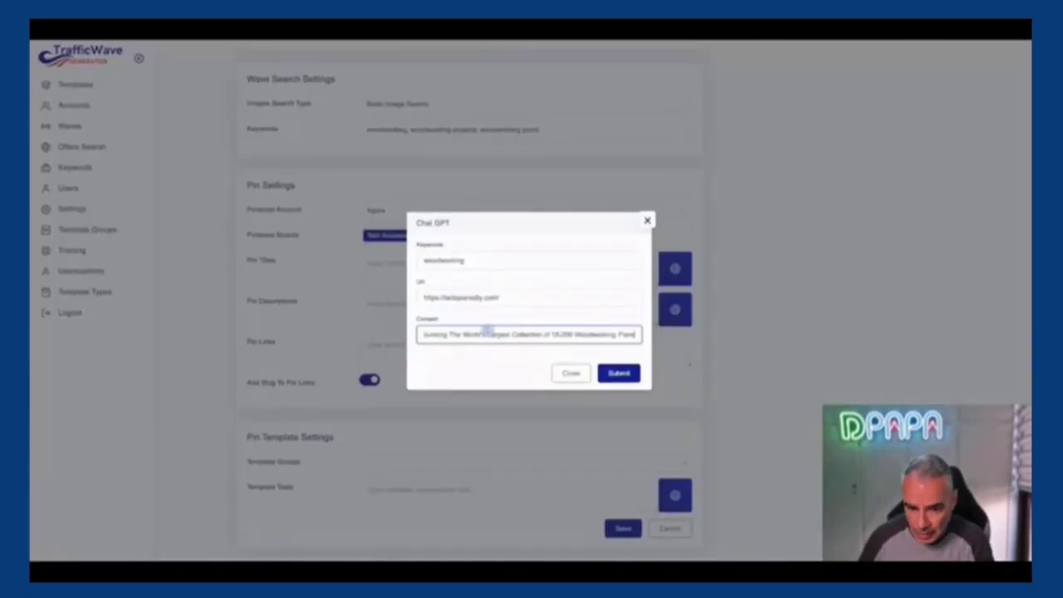
pyautogui.click(617, 372)
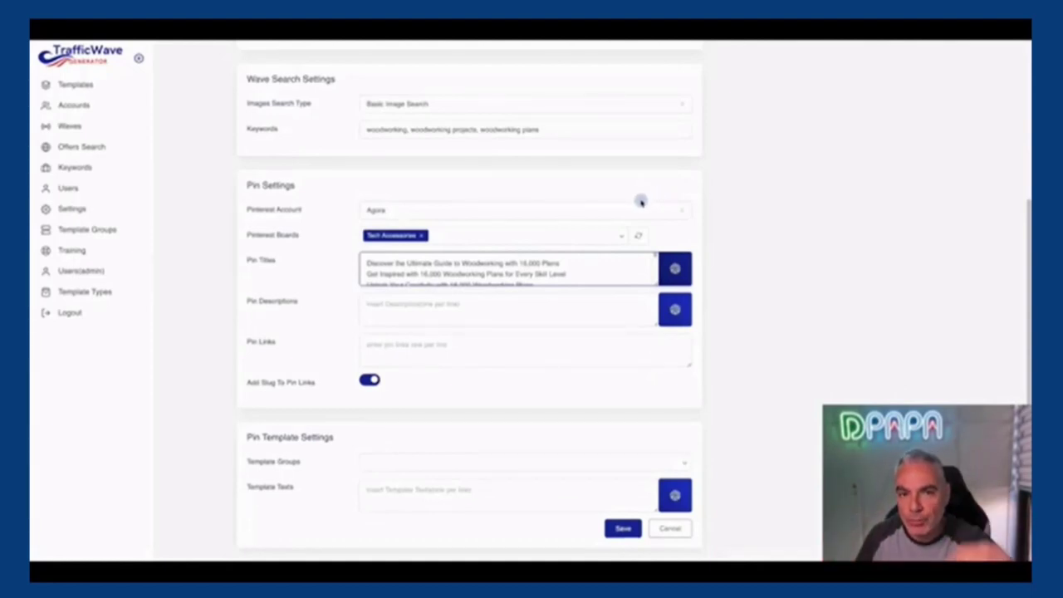
# Generate the pin descriptions with ChatGPT
pyautogui.scroll(-1, 632, 207)
pyautogui.scroll(1, 581, 274)
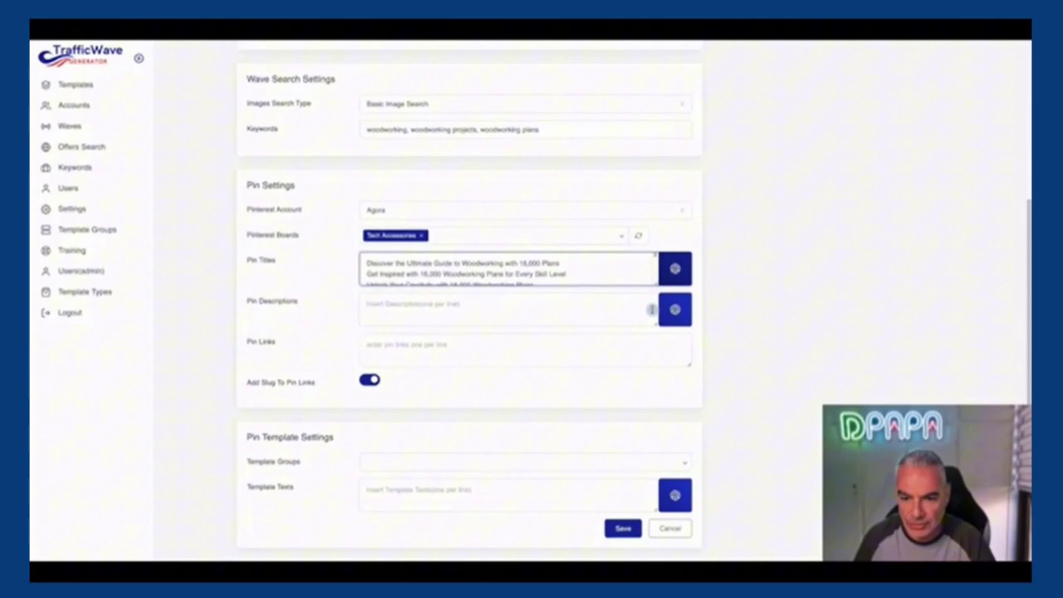
pyautogui.click(653, 309)
pyautogui.click(671, 309)
pyautogui.click(615, 373)
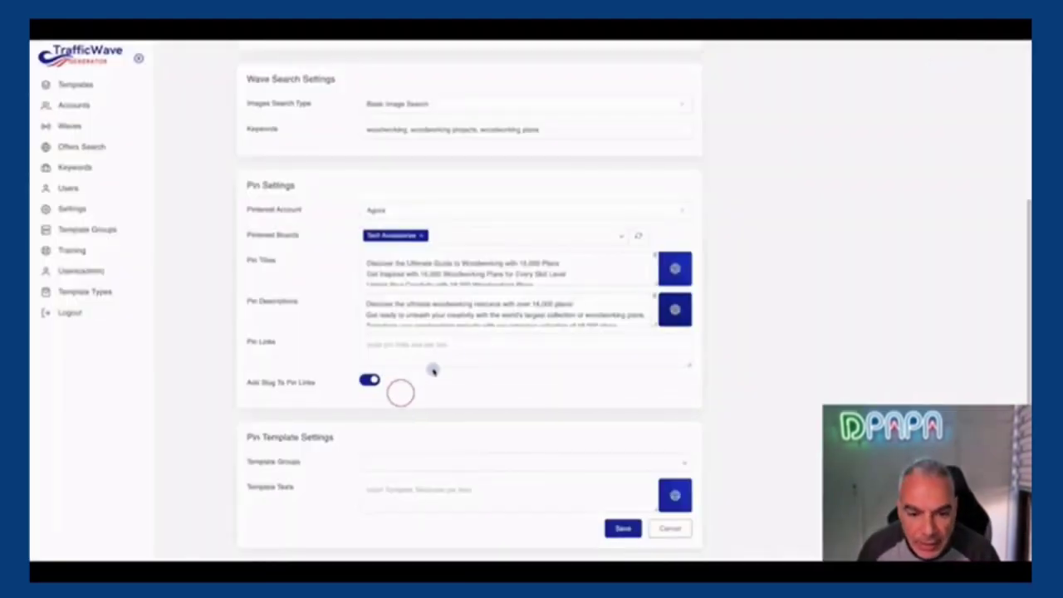
# Fill the wave's pin links with the ClickBank affiliate hoplink that carries the pinterest tracking ID
pyautogui.click(452, 353)
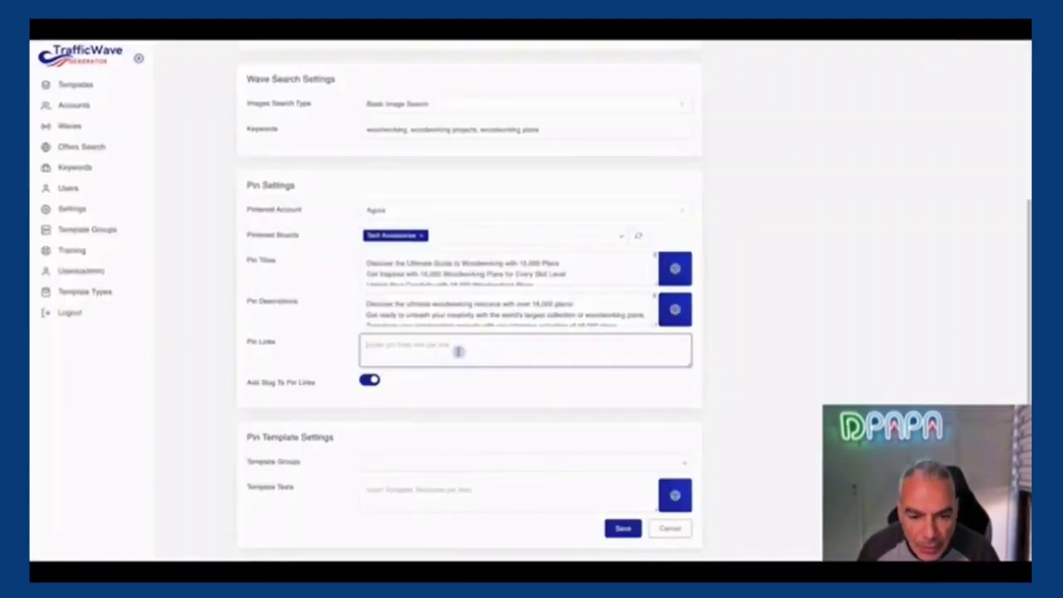
pyautogui.hotkey('ctrl', 'v')
pyautogui.moveTo(510, 363); pyautogui.dragTo(347, 329)
pyautogui.press('BackSpace')
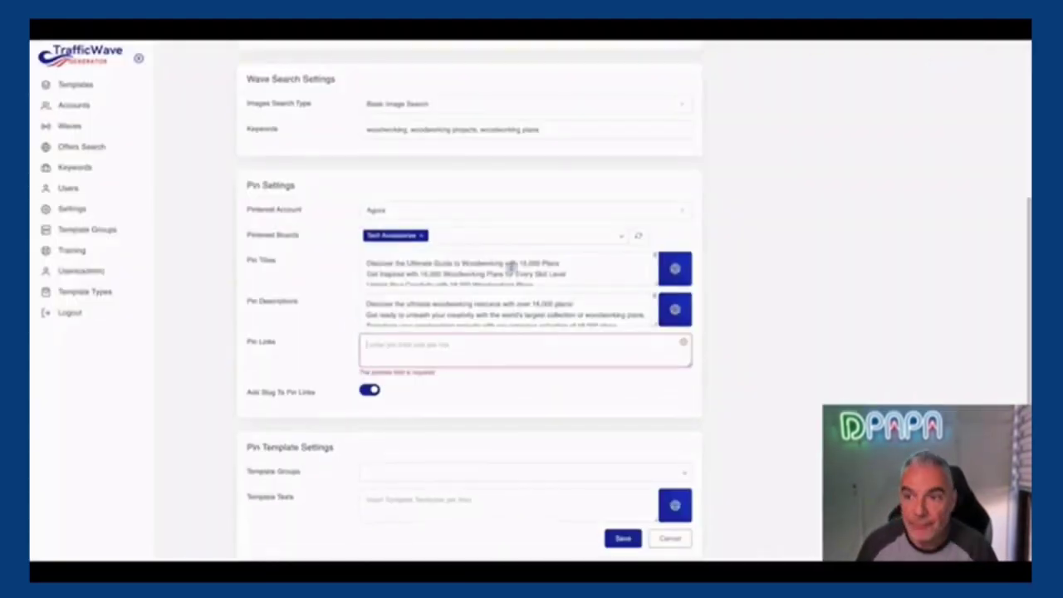
pyautogui.click(470, 349)
pyautogui.hotkey('ctrl', 'v')
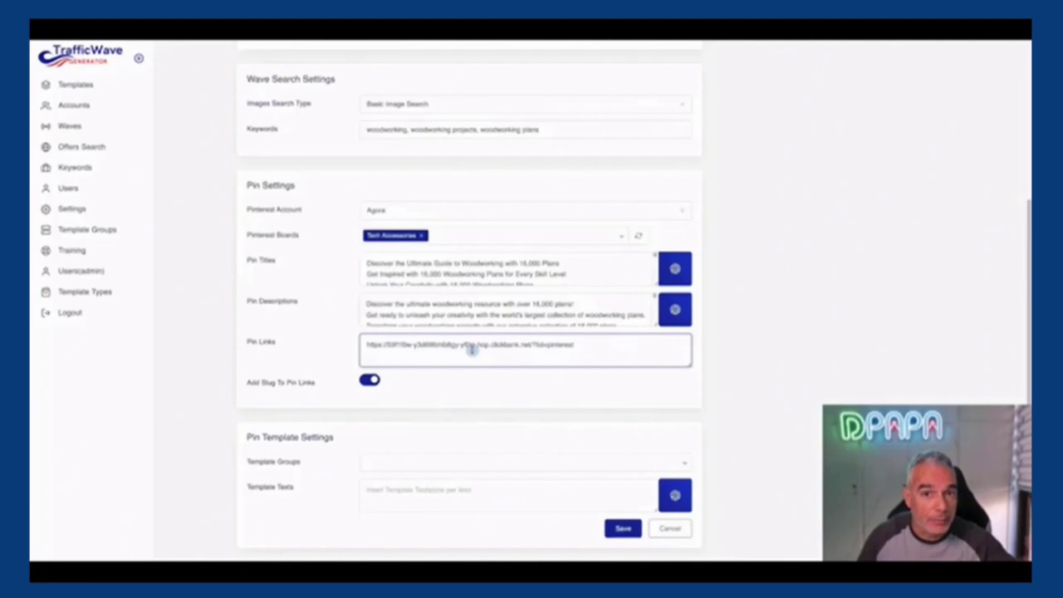
pyautogui.moveTo(612, 344); pyautogui.dragTo(370, 341)
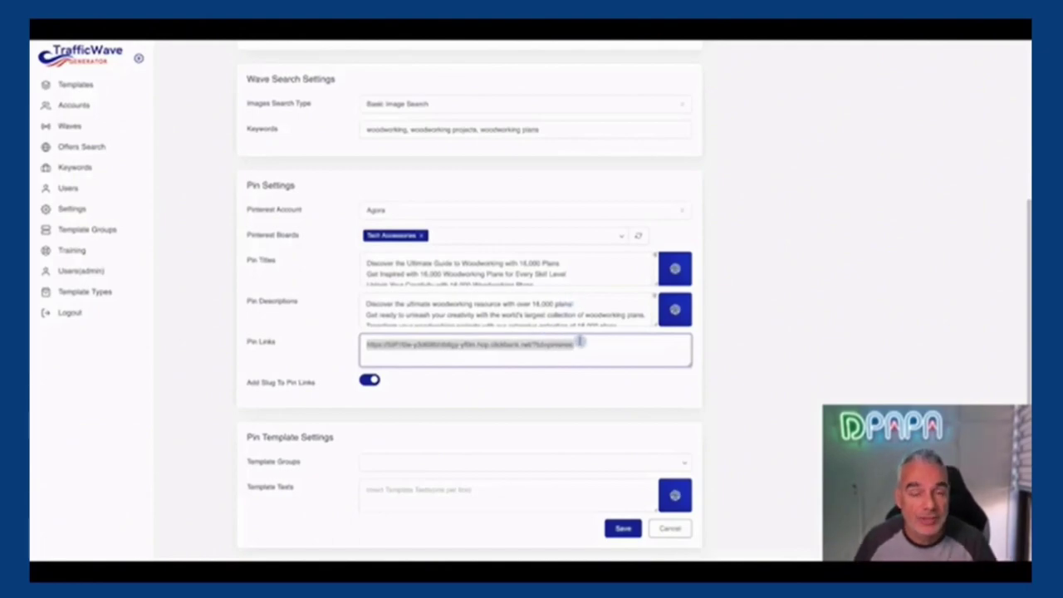
# Assign the first three size-based template groups to the wave, from 1080x1920 through 1080x1080
pyautogui.scroll(-1, 580, 340)
pyautogui.scroll(1, 580, 341)
pyautogui.click(623, 464)
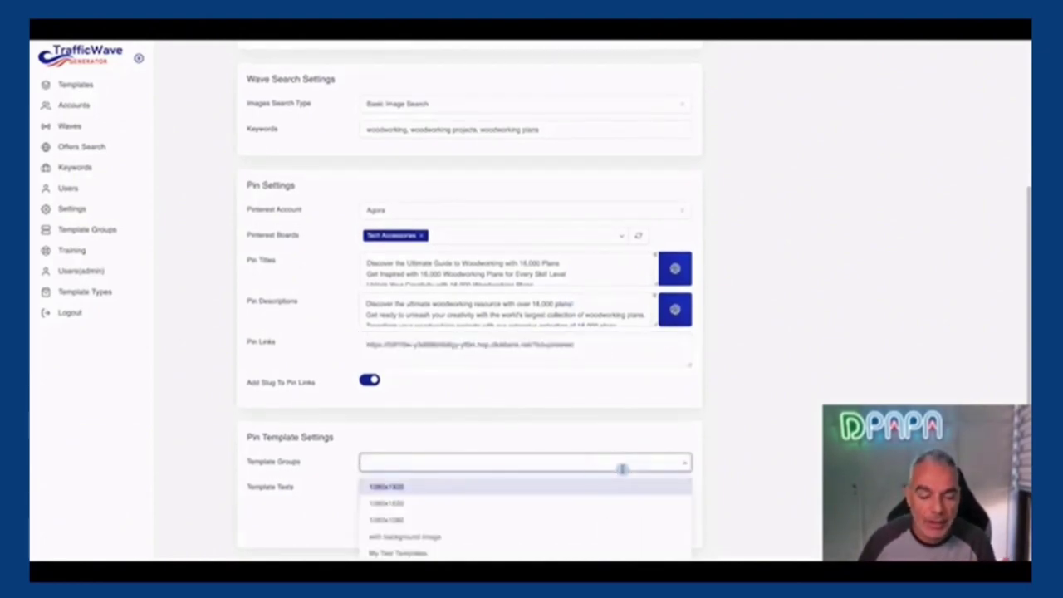
pyautogui.click(561, 489)
pyautogui.click(591, 465)
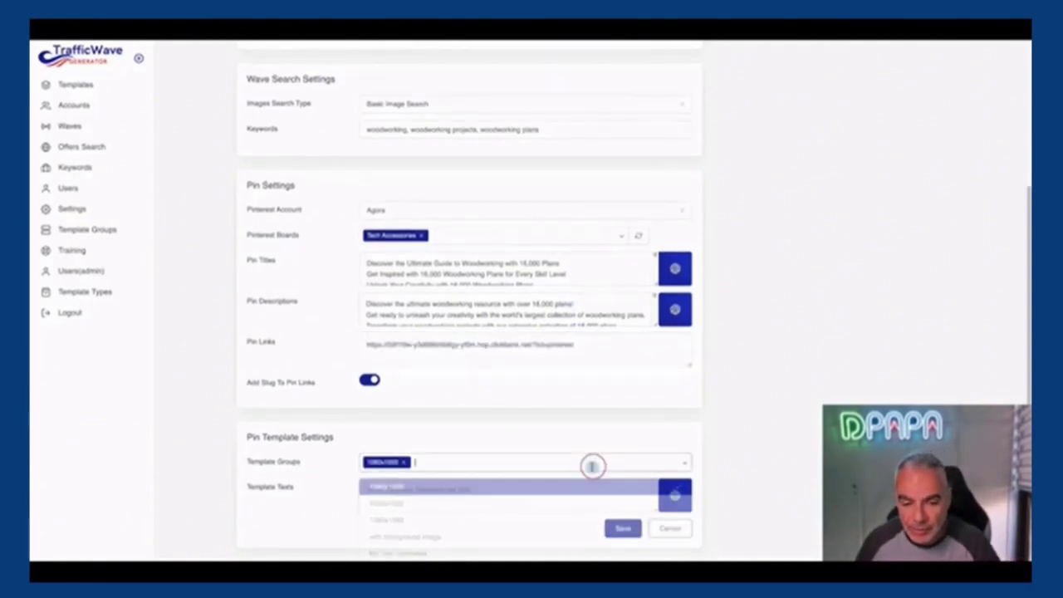
pyautogui.click(458, 504)
pyautogui.click(503, 470)
pyautogui.click(452, 508)
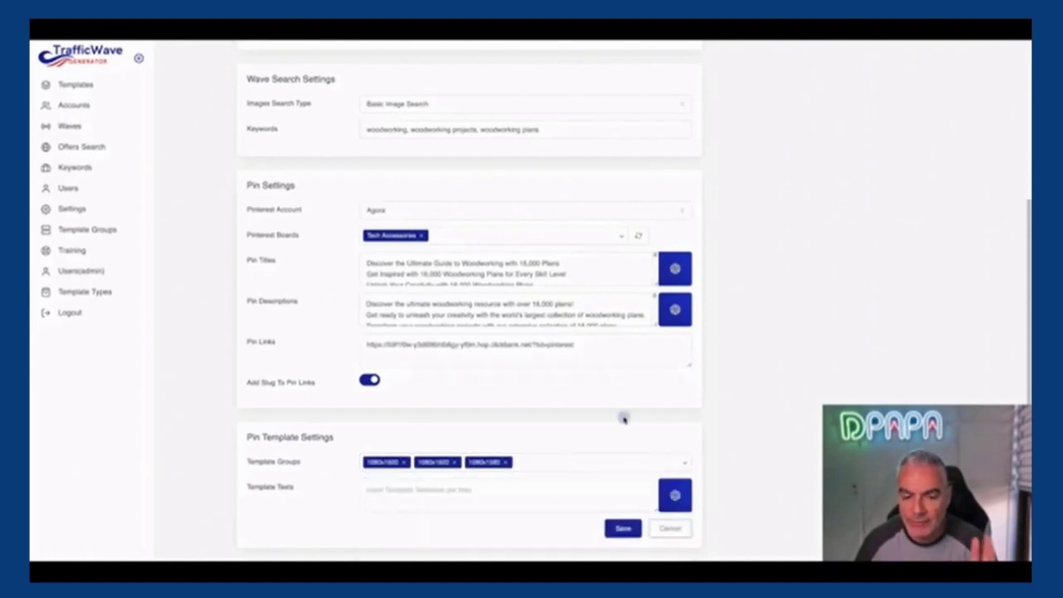
# Generate the template texts with ChatGPT from the existing woodworking keyword, URL and context, and save the wave
pyautogui.scroll(-1, 649, 411)
pyautogui.scroll(1, 649, 411)
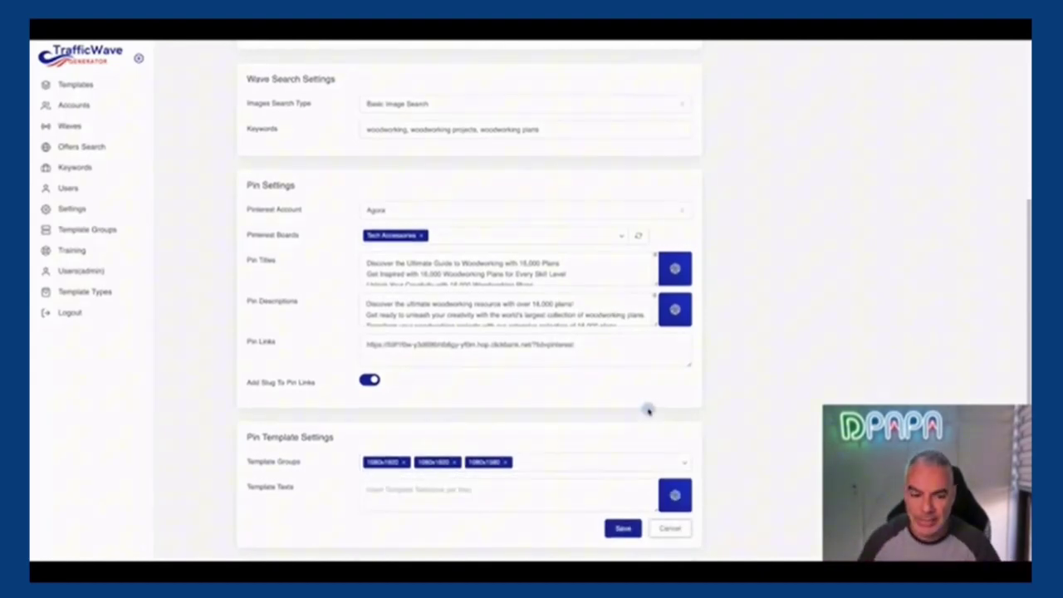
pyautogui.click(678, 496)
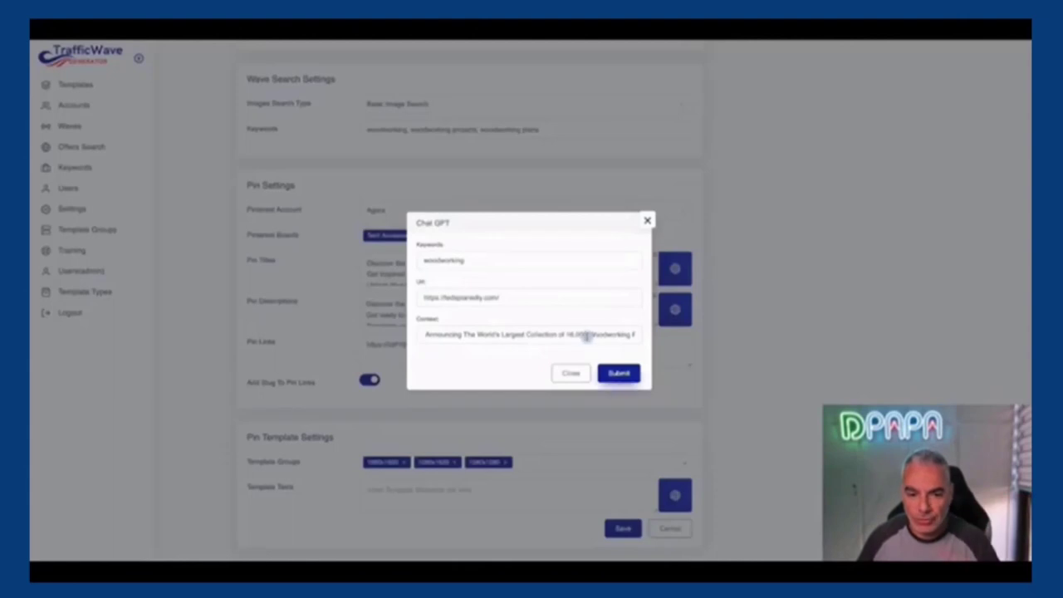
pyautogui.click(629, 378)
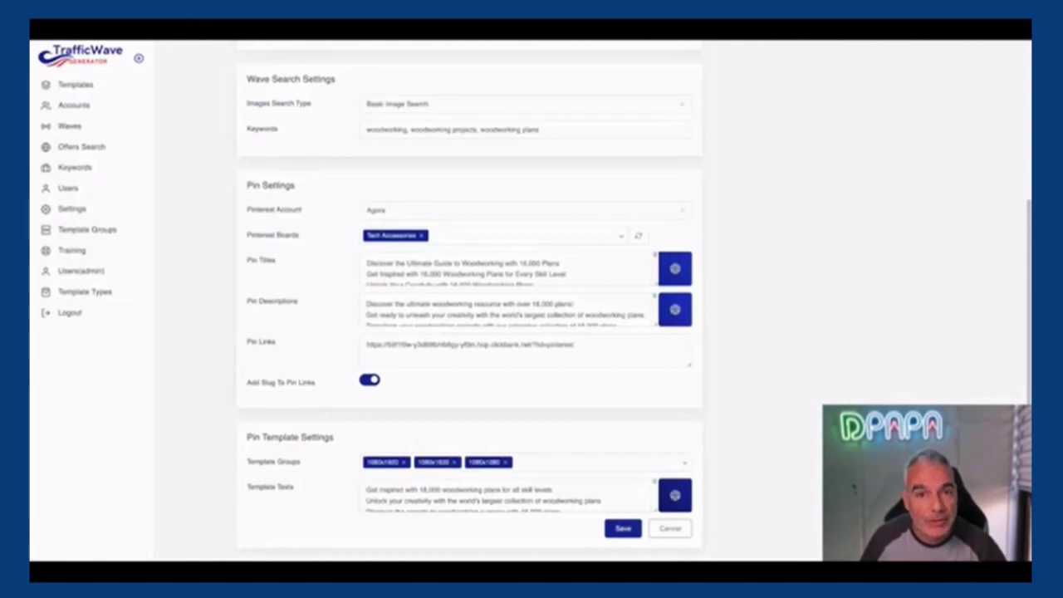
pyautogui.click(623, 528)
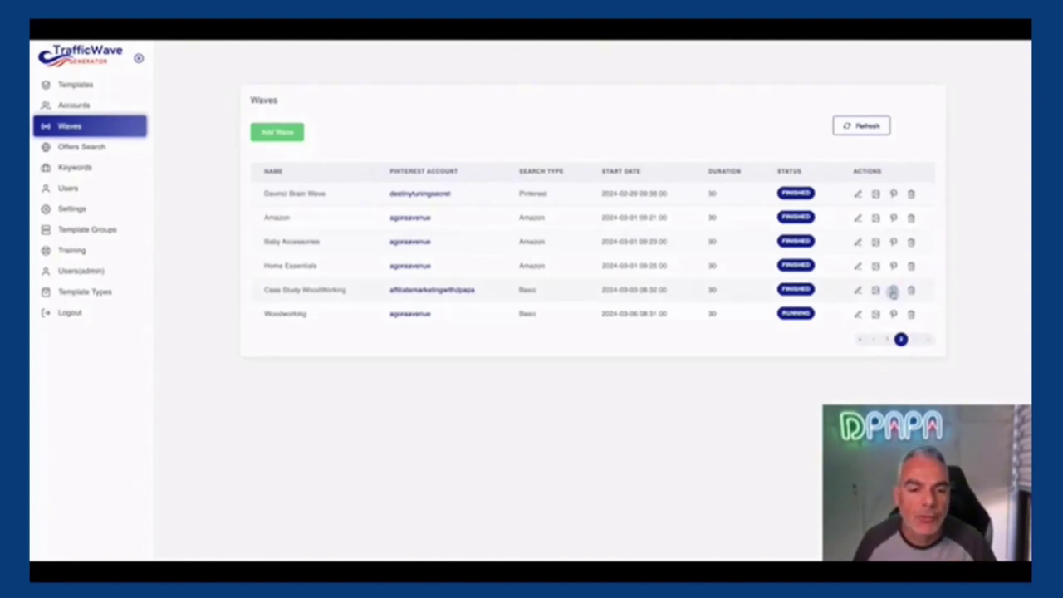
# Open the pins of the Case Study WoodWorking wave and examine their images, titles, descriptions and scheduled dates
pyautogui.click(893, 292)
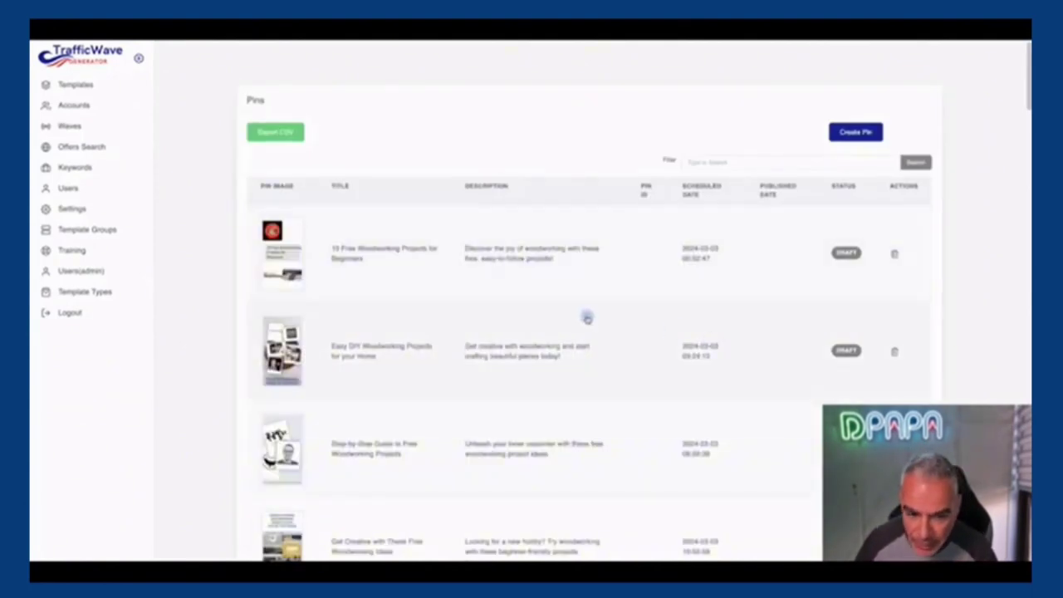
pyautogui.scroll(-4, 588, 318)
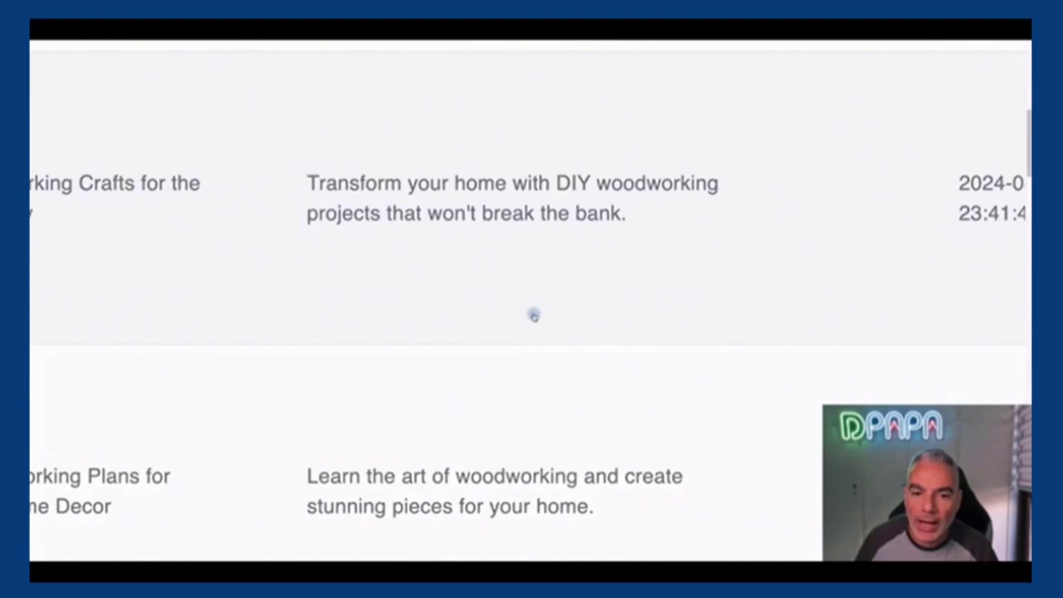
pyautogui.scroll(-3, 515, 282)
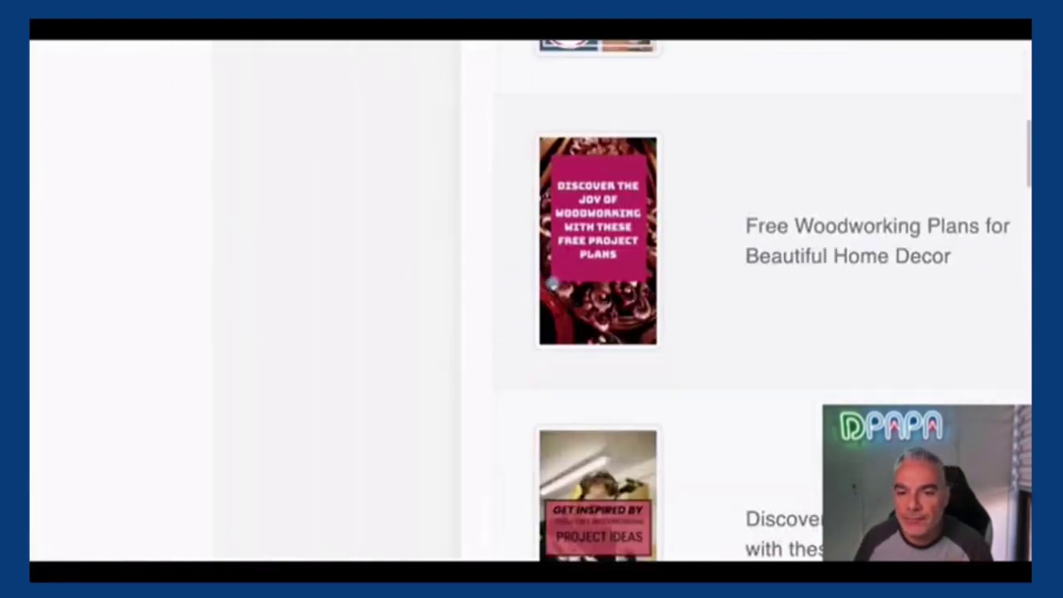
pyautogui.scroll(-3, 553, 284)
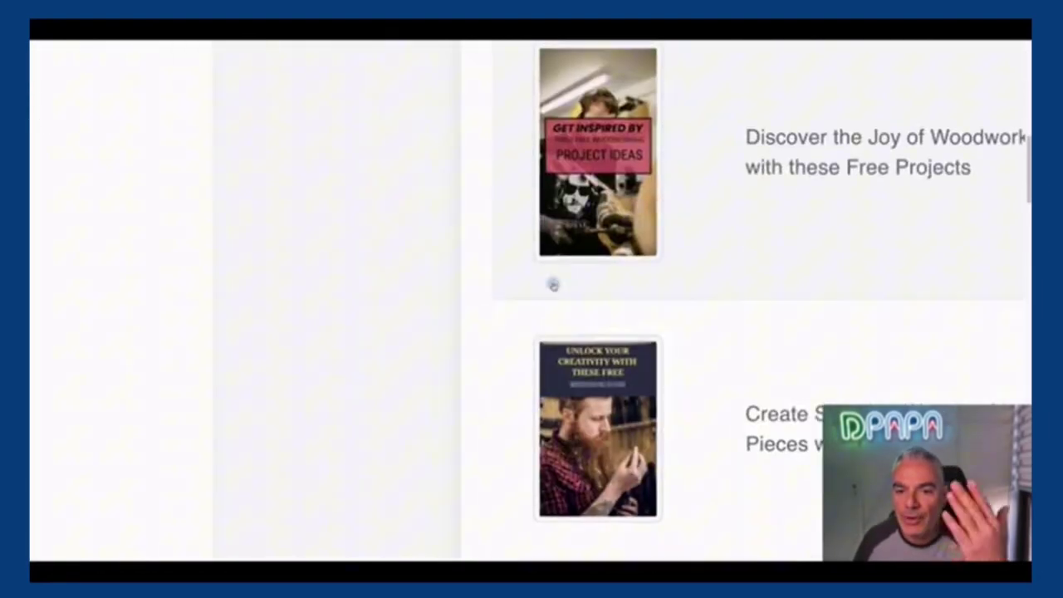
pyautogui.scroll(-5, 659, 283)
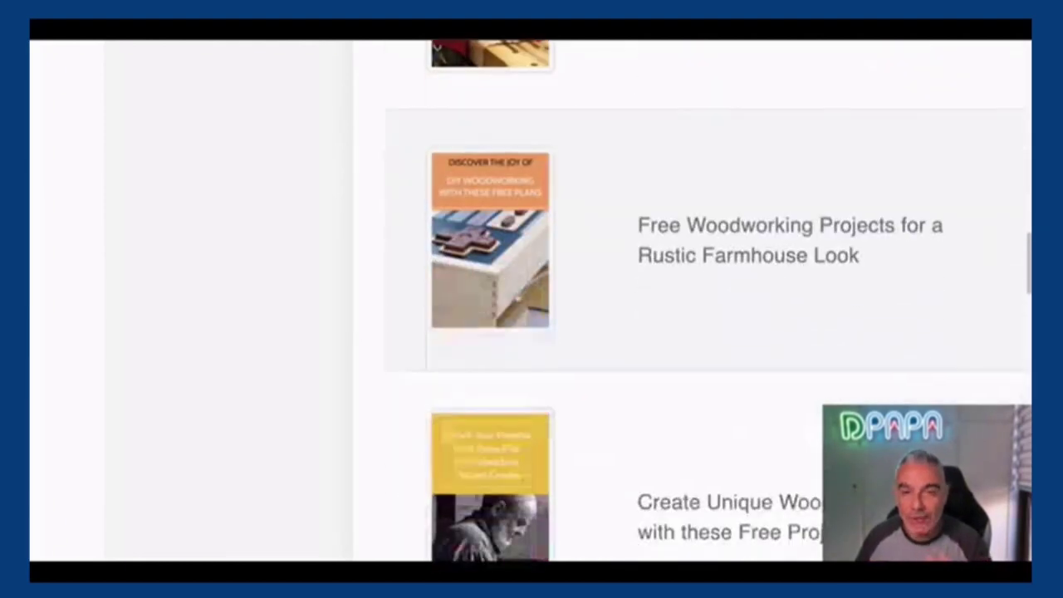
pyautogui.scroll(-12, 517, 295)
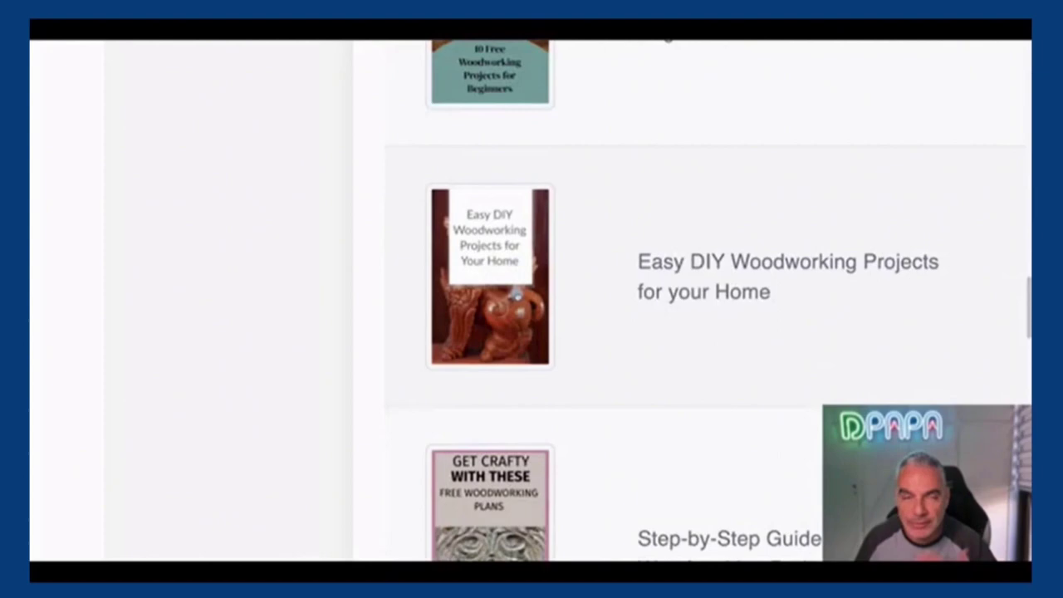
pyautogui.scroll(6, 517, 295)
pyautogui.scroll(-7, 517, 292)
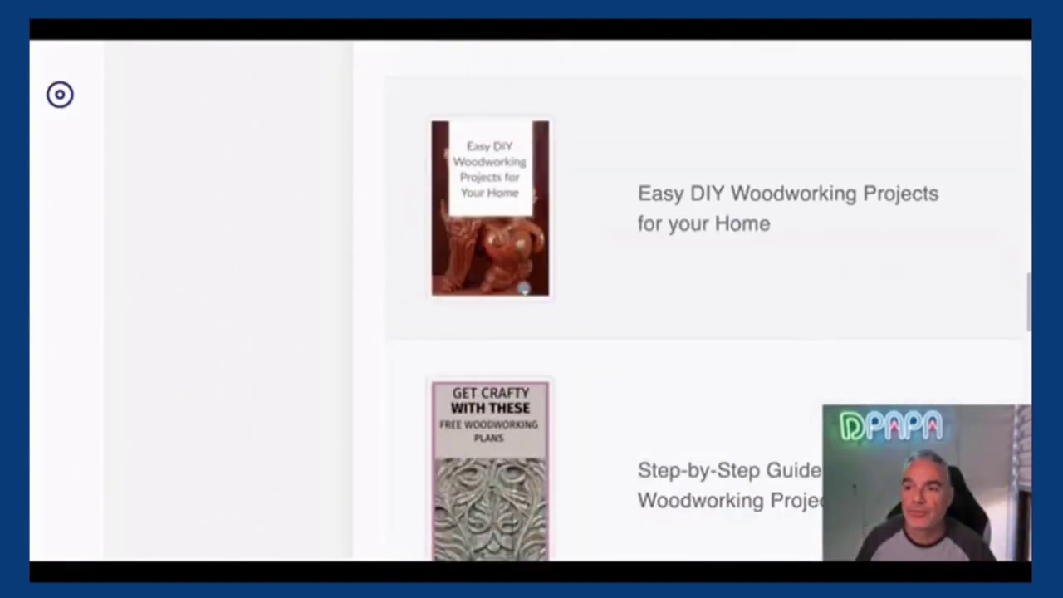
pyautogui.scroll(1, 652, 268)
pyautogui.scroll(-1, 653, 267)
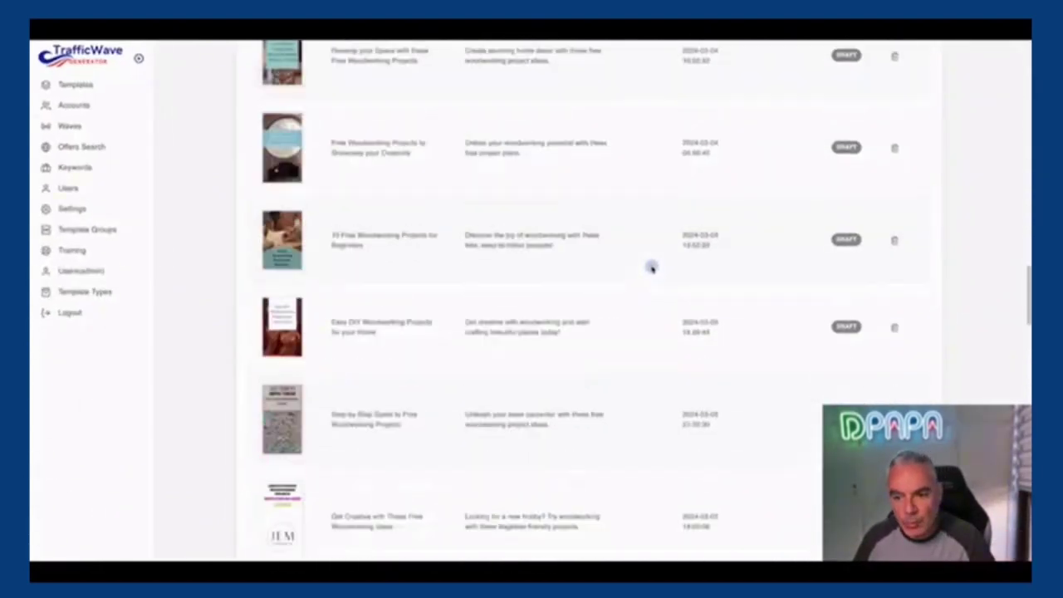
pyautogui.scroll(-6, 653, 267)
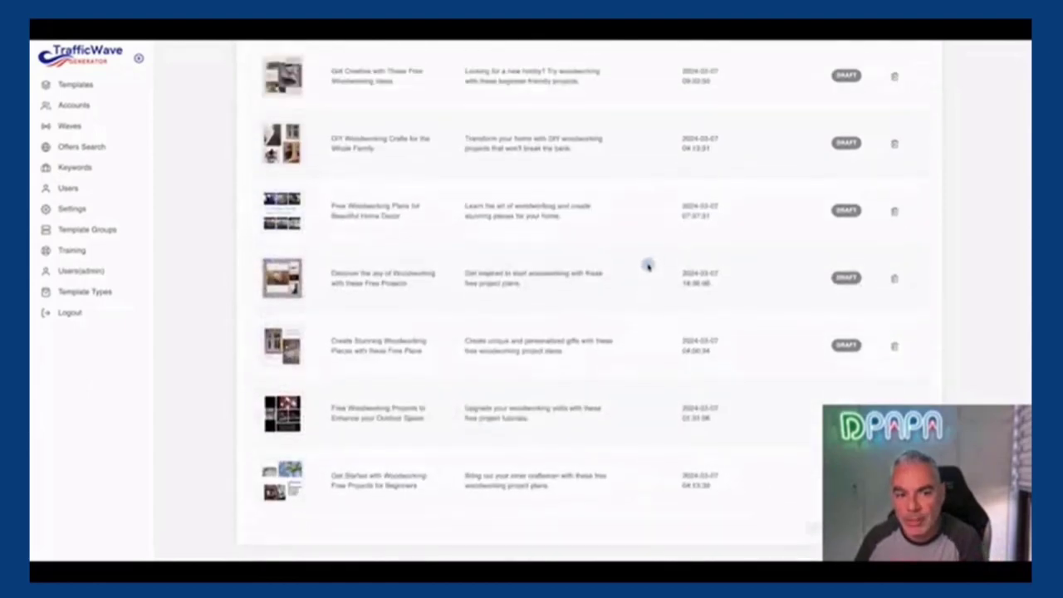
pyautogui.scroll(10, 648, 266)
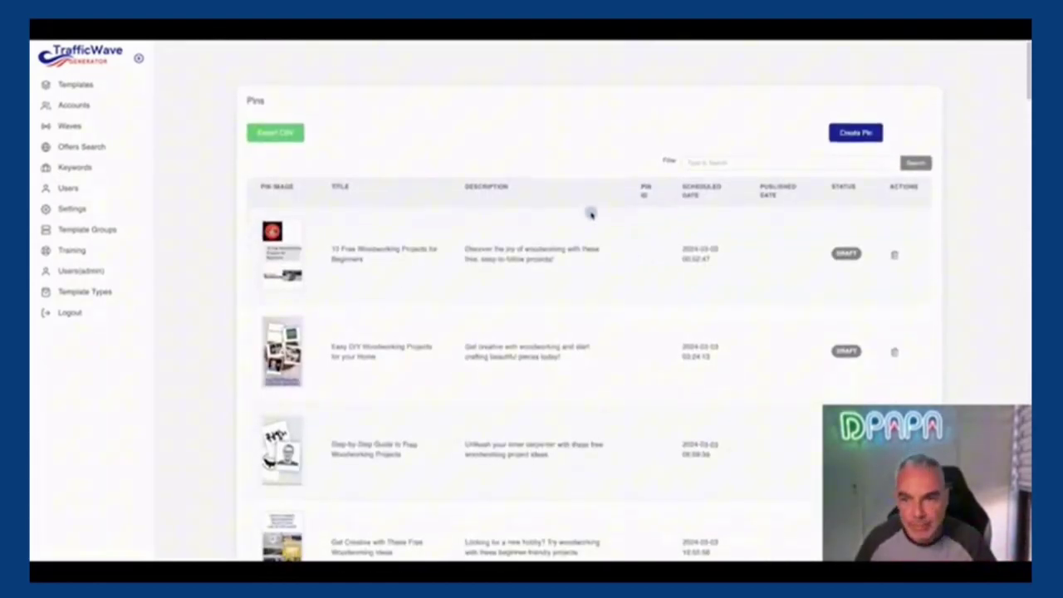
pyautogui.scroll(-10, 641, 189)
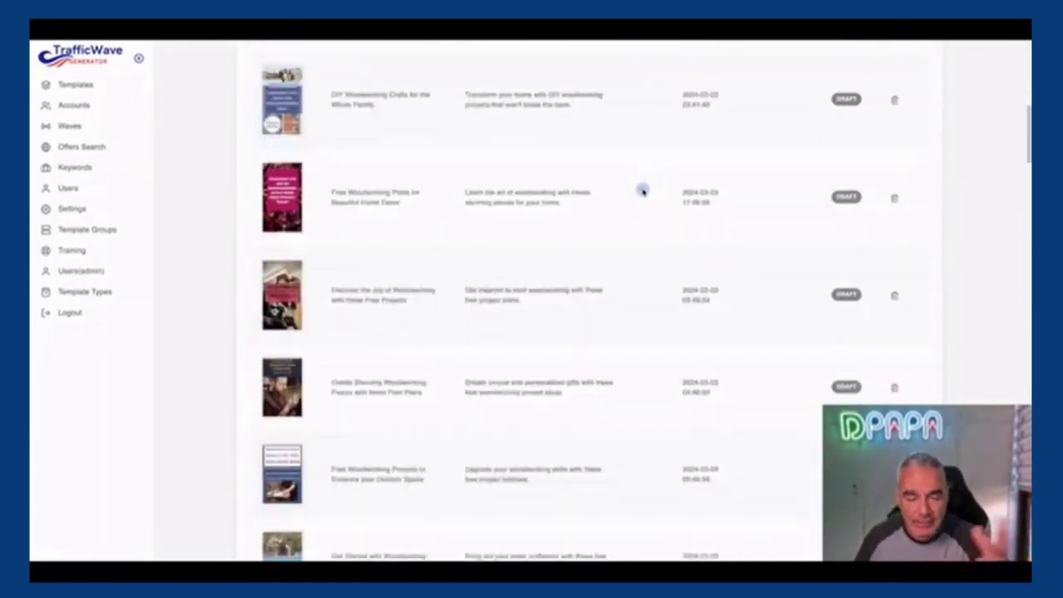
pyautogui.scroll(5, 642, 191)
pyautogui.scroll(-3, 640, 191)
pyautogui.scroll(3, 641, 191)
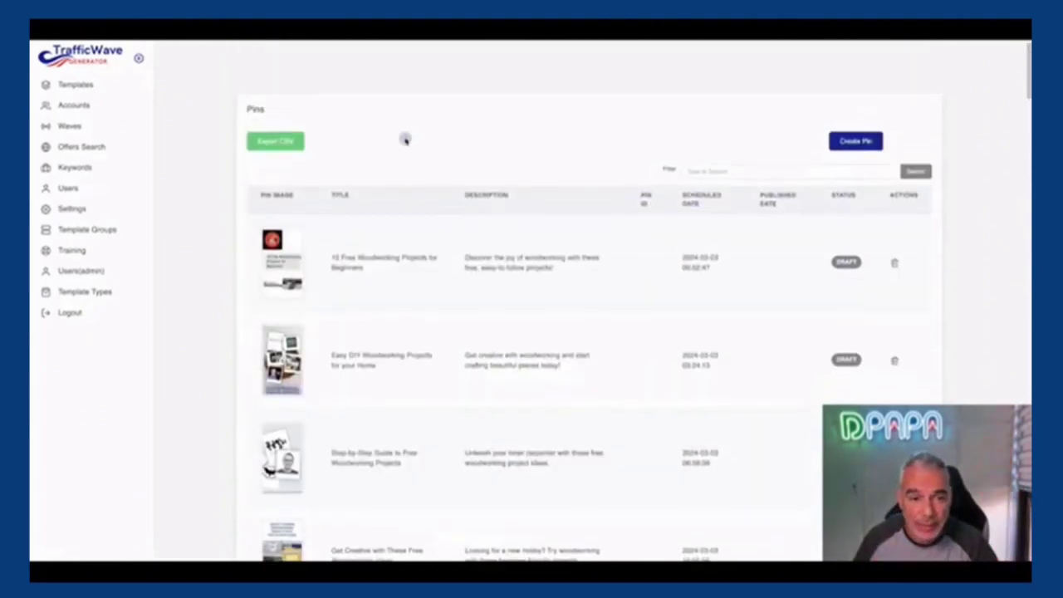
# Export the wave's pins as CSV and save the exports.zip file to the Documents folder
pyautogui.click(278, 136)
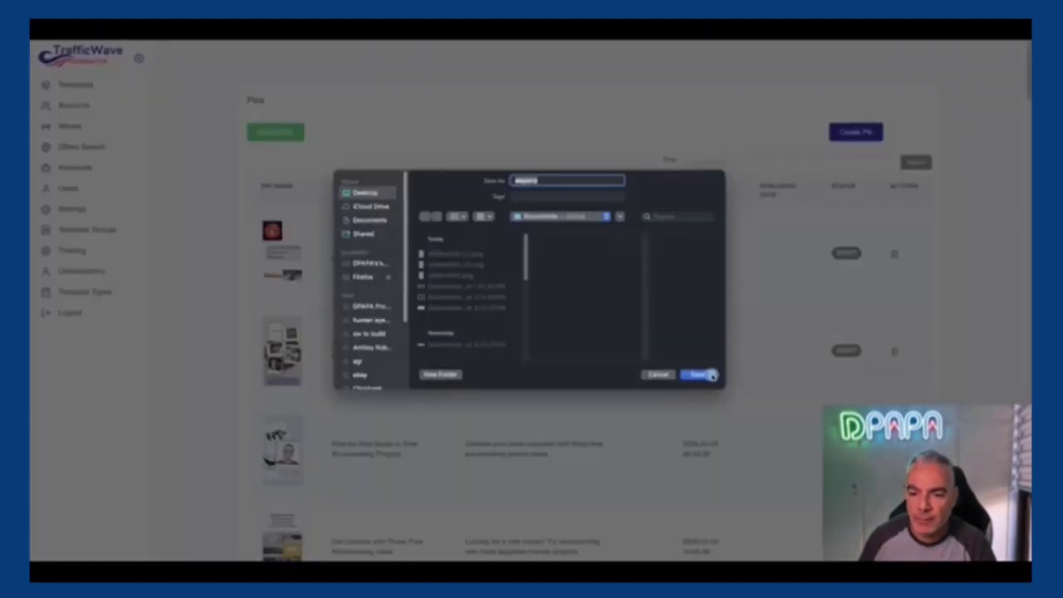
pyautogui.click(702, 376)
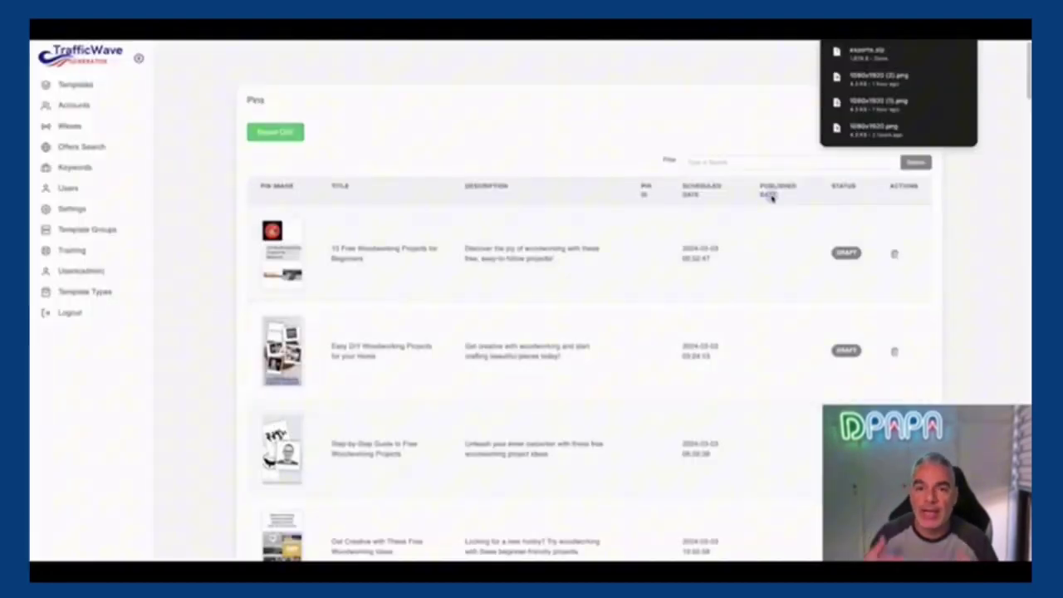
pyautogui.scroll(-1, 771, 196)
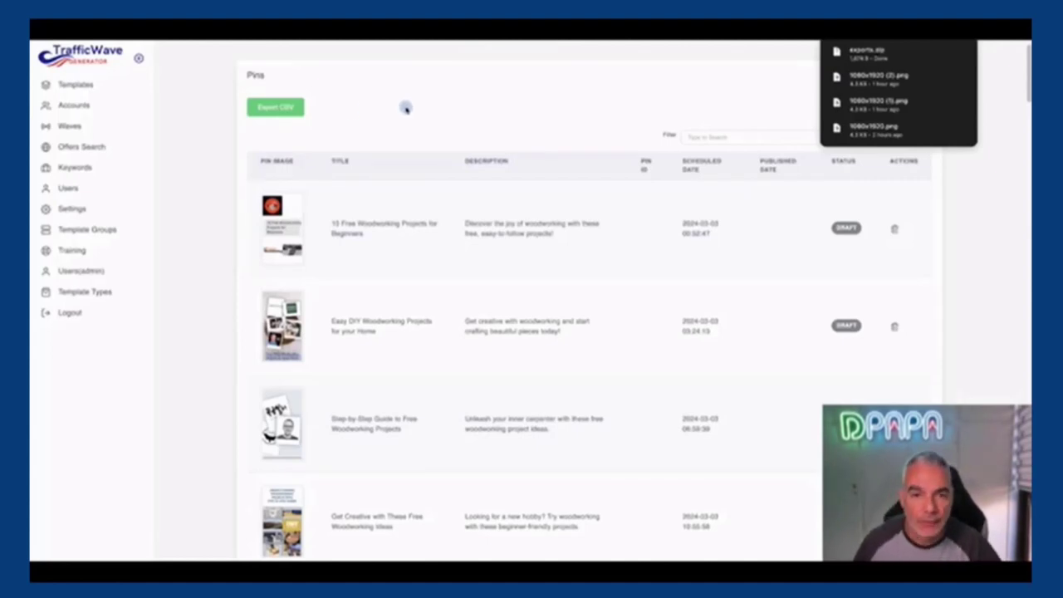
pyautogui.click(679, 78)
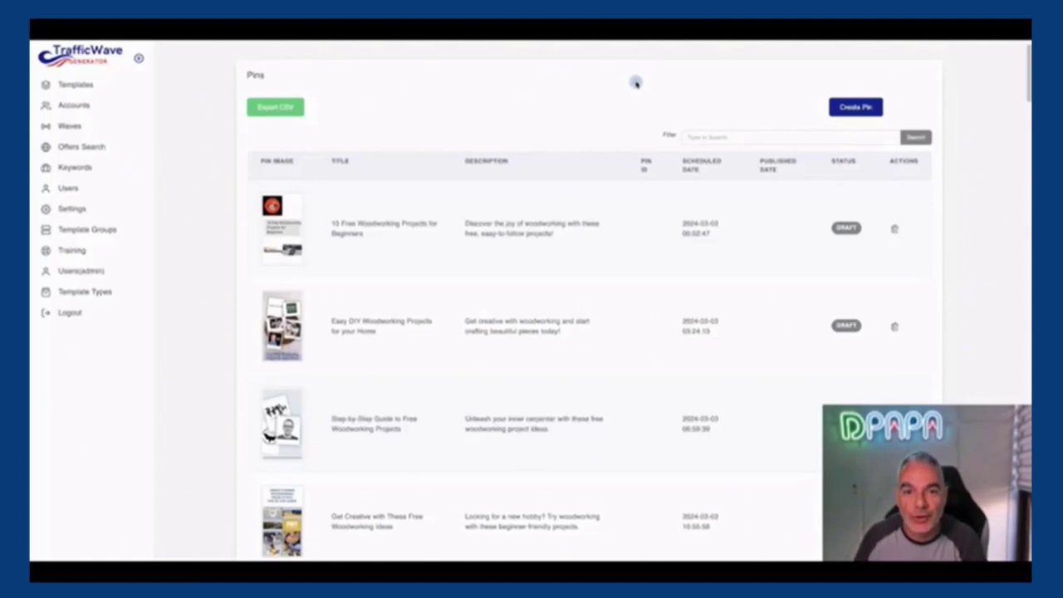
pyautogui.scroll(-20, 764, 209)
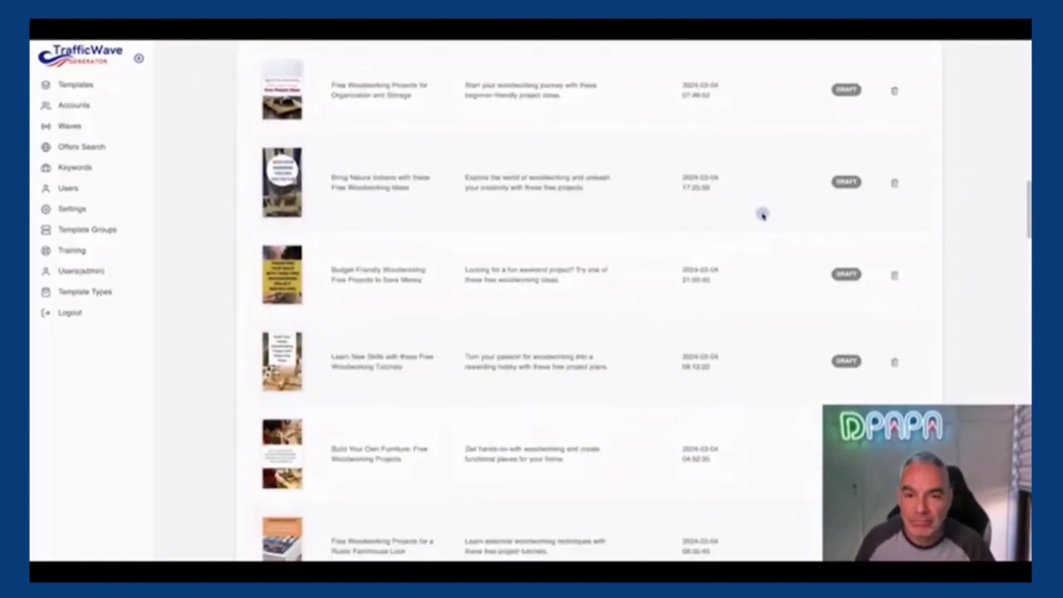
pyautogui.scroll(20, 762, 213)
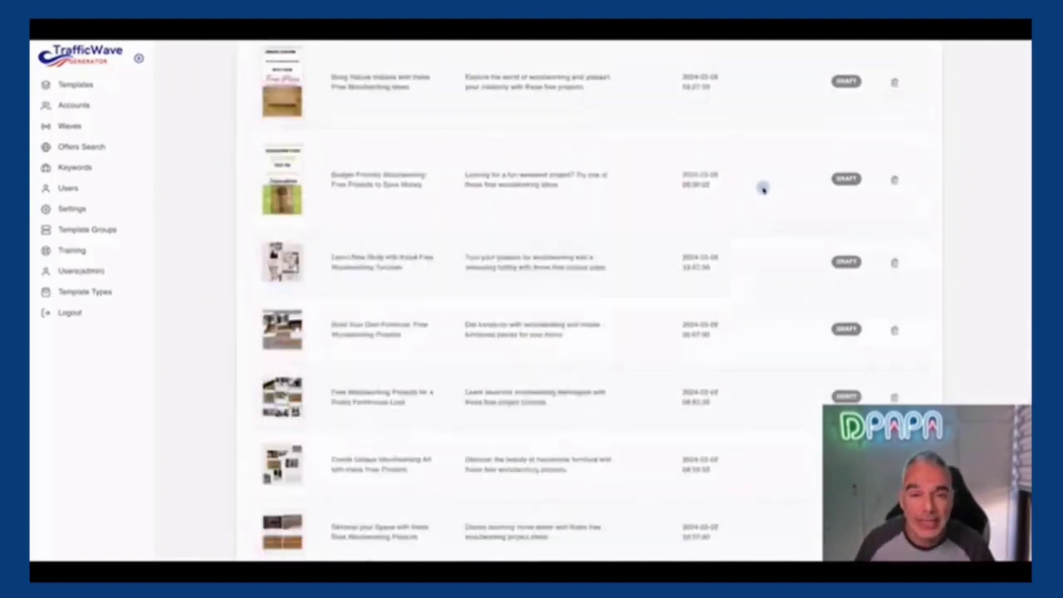
pyautogui.scroll(-10, 762, 191)
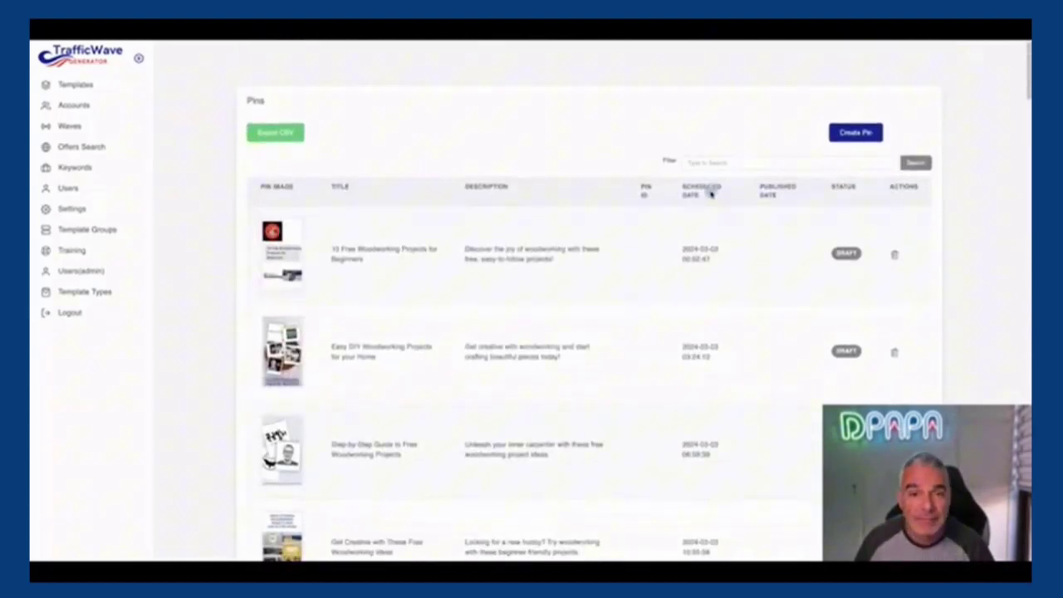
pyautogui.scroll(10, 711, 193)
pyautogui.scroll(-10, 712, 191)
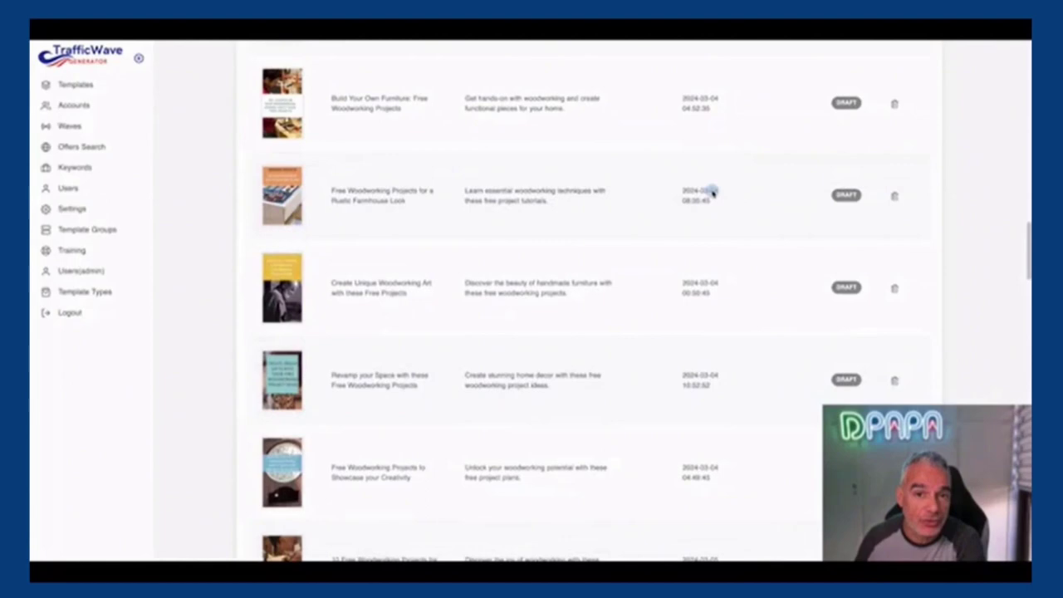
pyautogui.scroll(10, 712, 192)
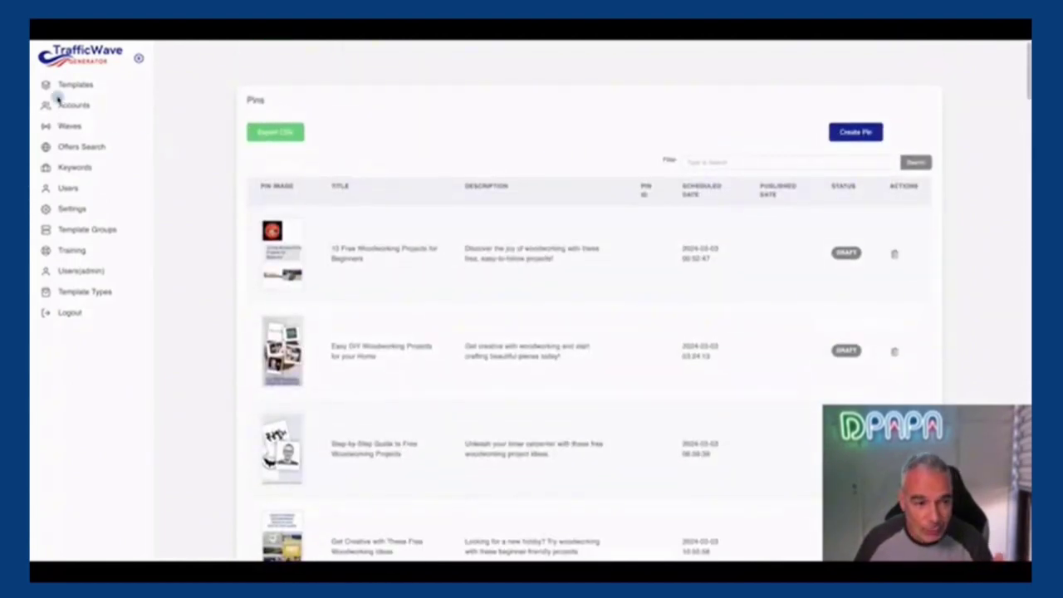
# Look over both pages of the offer search campaigns and open the keyword research page
pyautogui.click(87, 148)
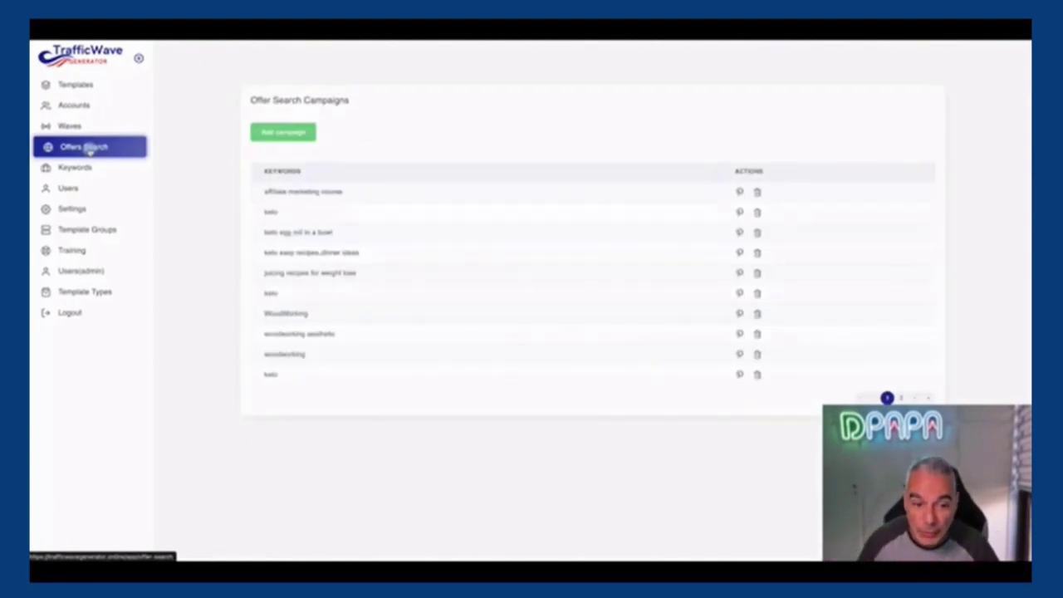
pyautogui.click(901, 398)
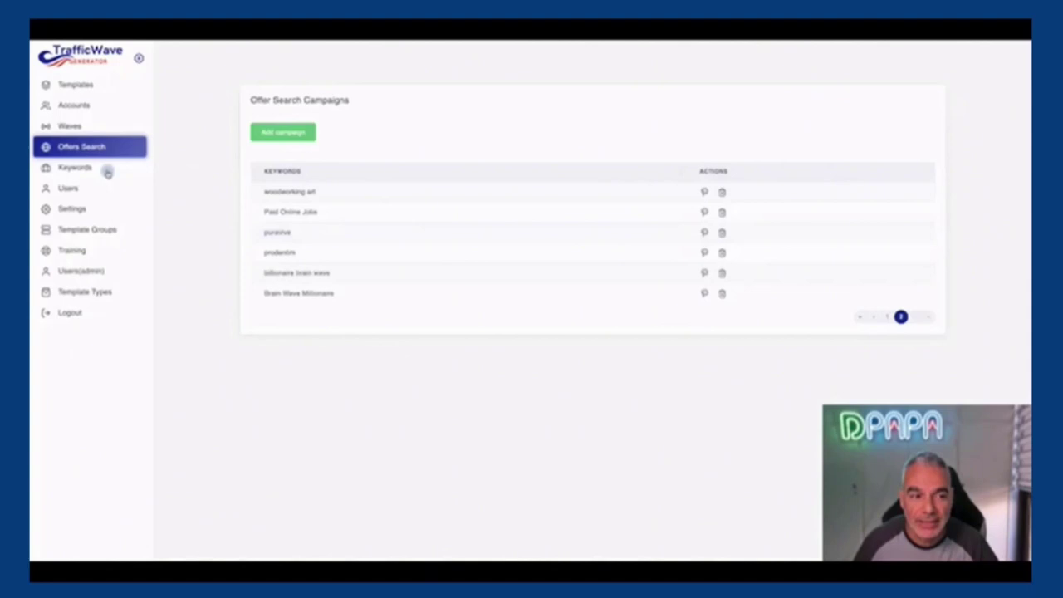
pyautogui.click(69, 170)
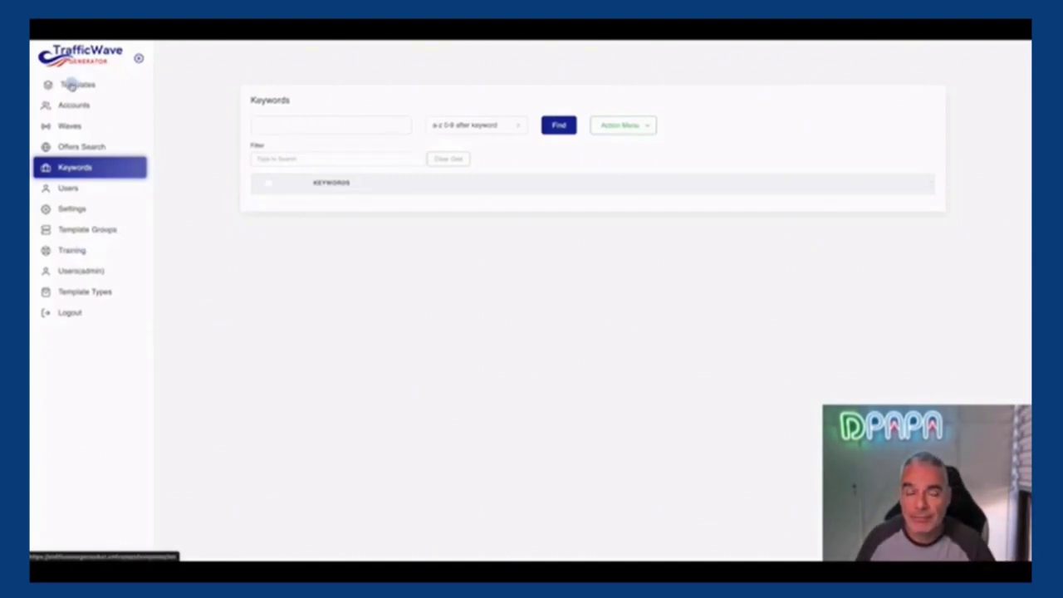
# Look over the templates page with its category filter options, and open the list of template types
pyautogui.click(76, 85)
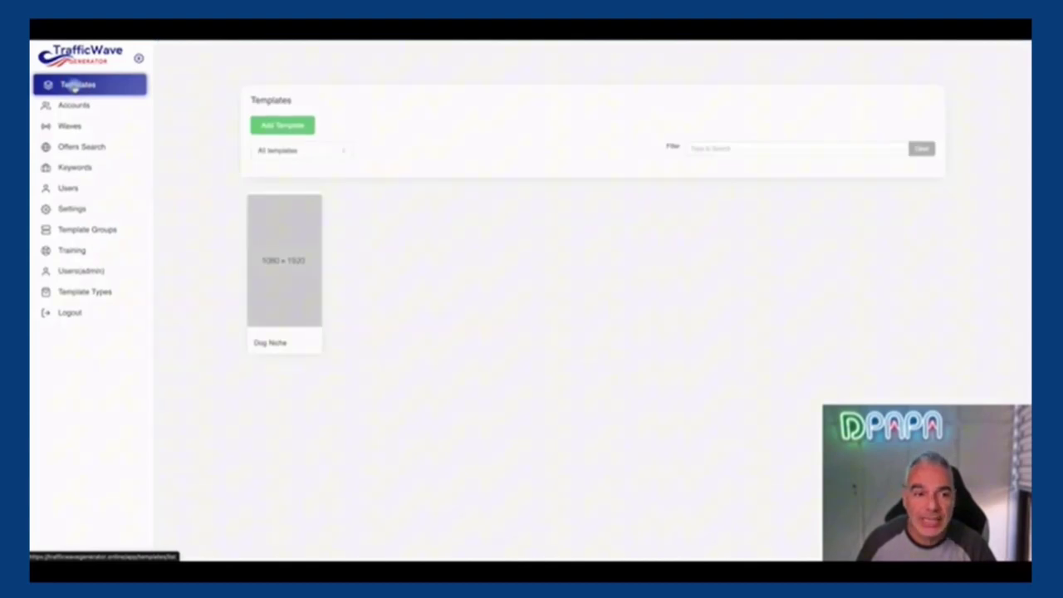
pyautogui.click(312, 153)
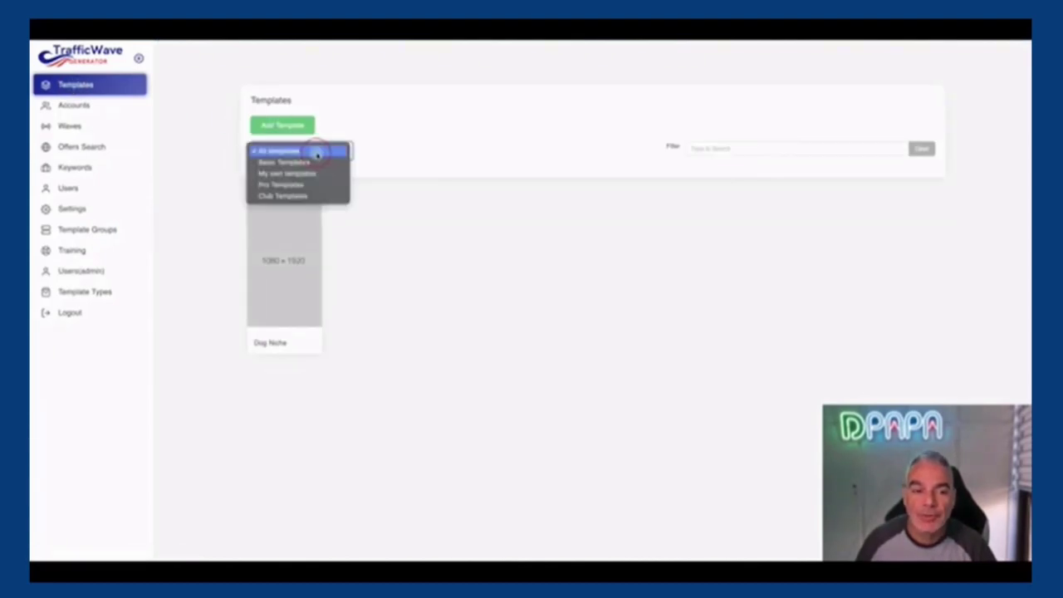
pyautogui.click(189, 122)
pyautogui.click(71, 292)
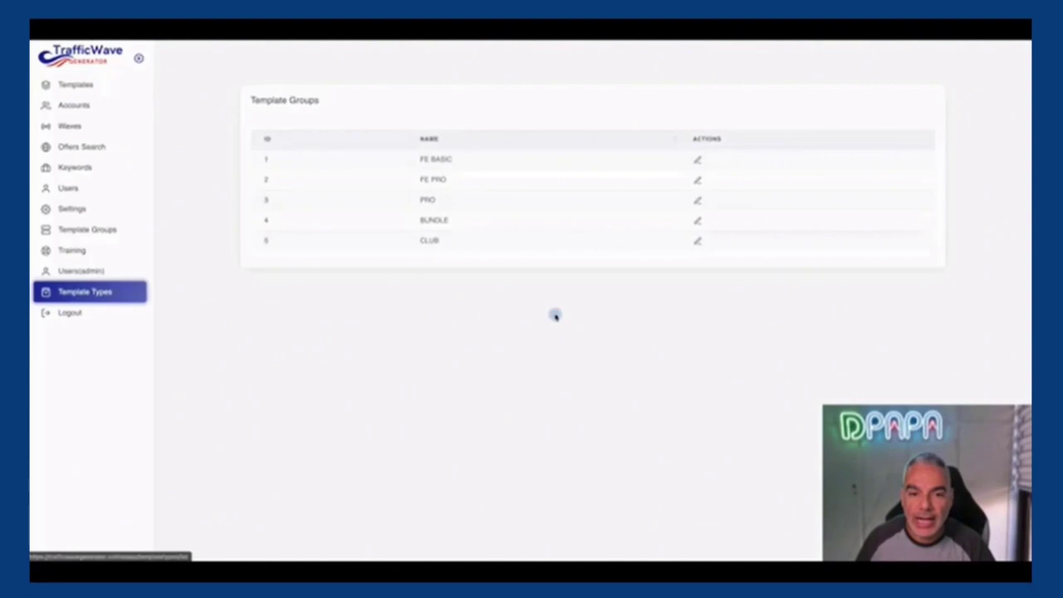
# Open the editor for a new template, look over its canvas and tools, and return to the templates list
pyautogui.click(83, 84)
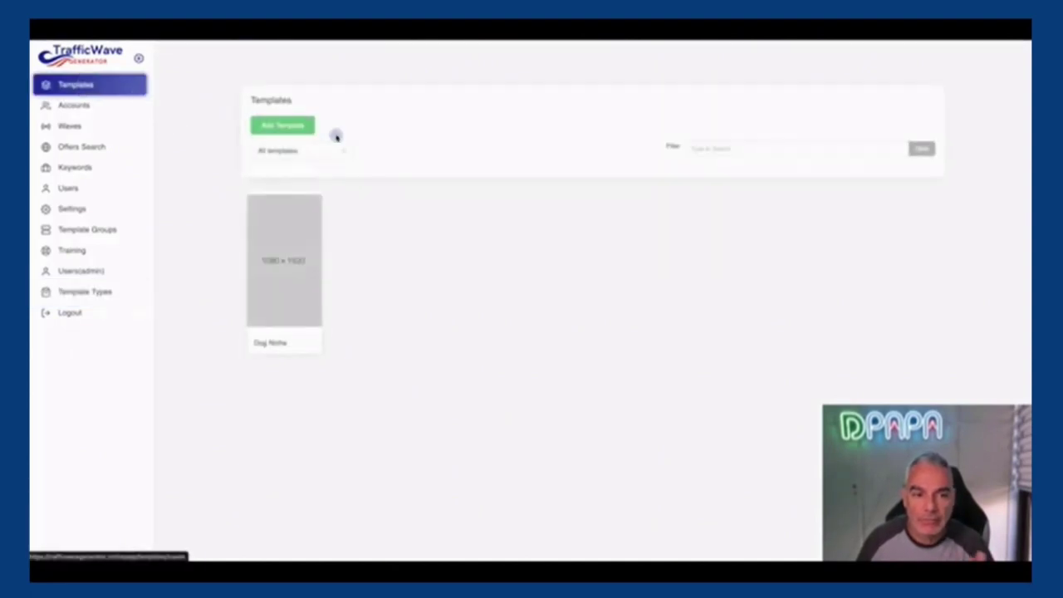
pyautogui.click(258, 125)
pyautogui.click(320, 148)
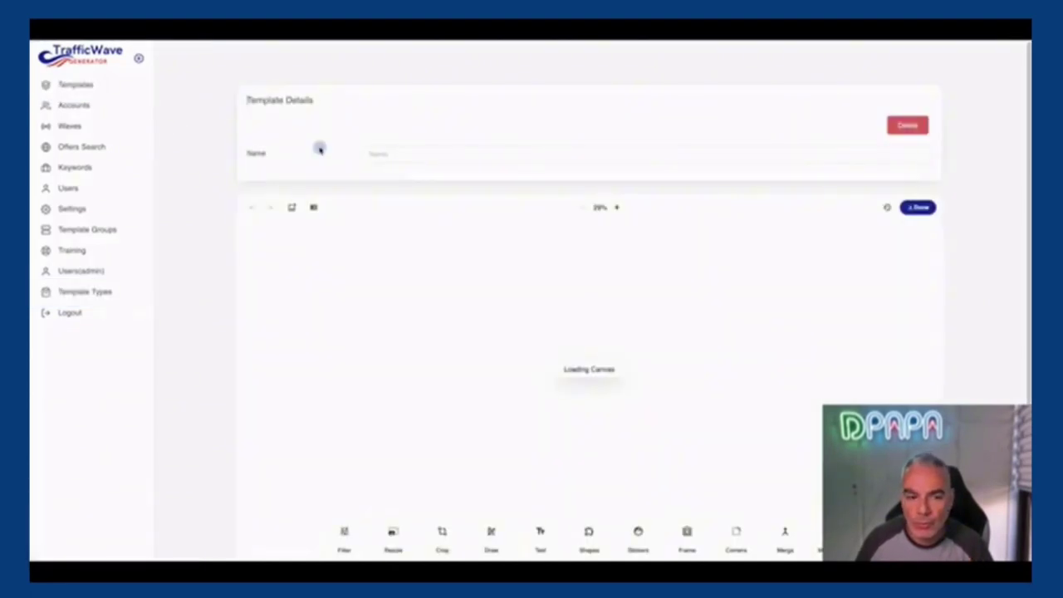
pyautogui.scroll(-1, 541, 291)
pyautogui.click(78, 84)
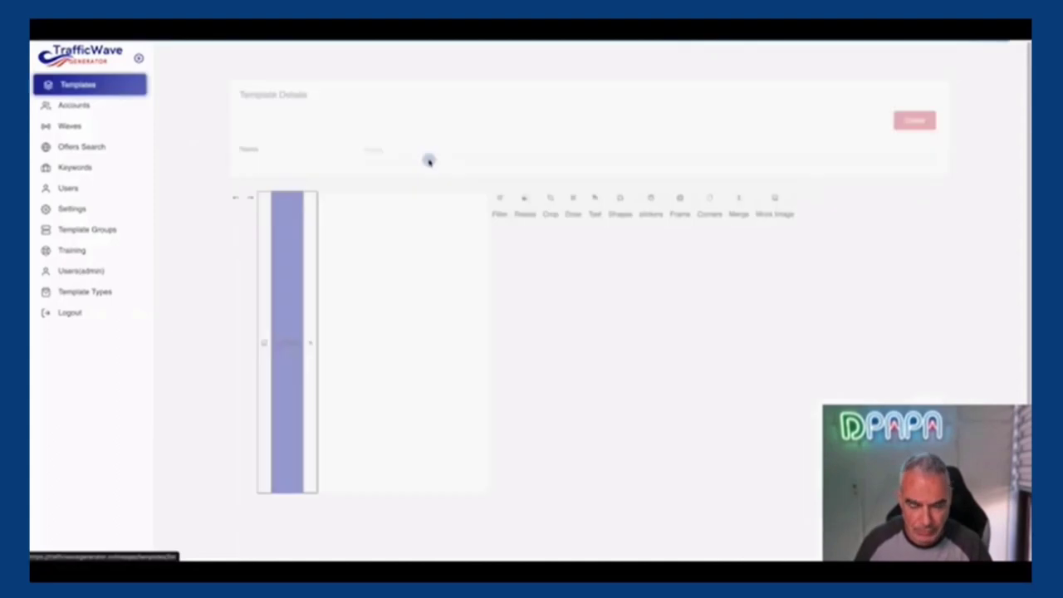
# Open the Dog Niche template in the editor and inspect its heading, mock image and text elements
pyautogui.click(285, 266)
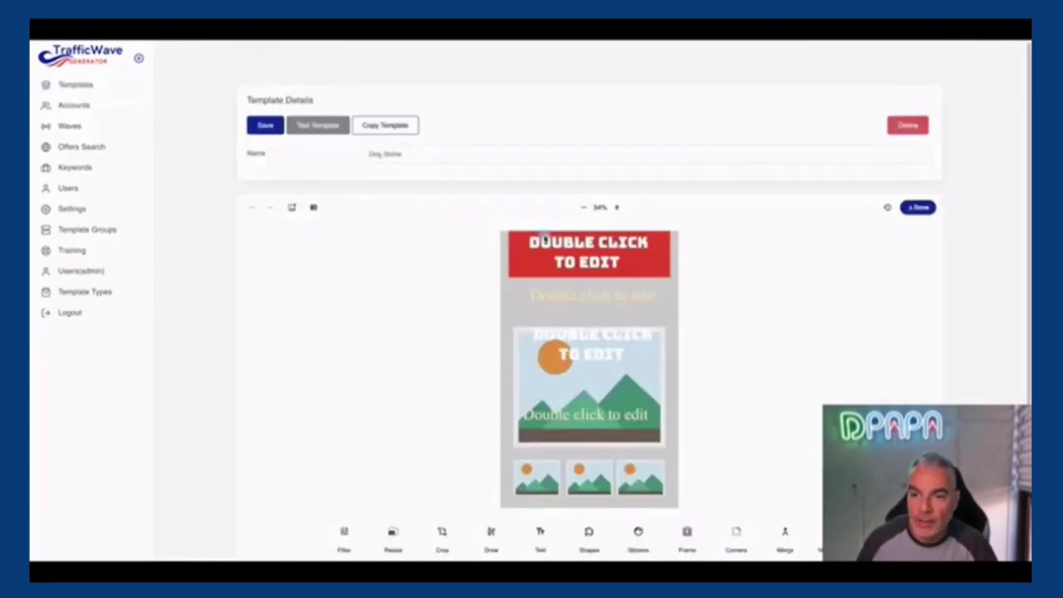
pyautogui.click(291, 156)
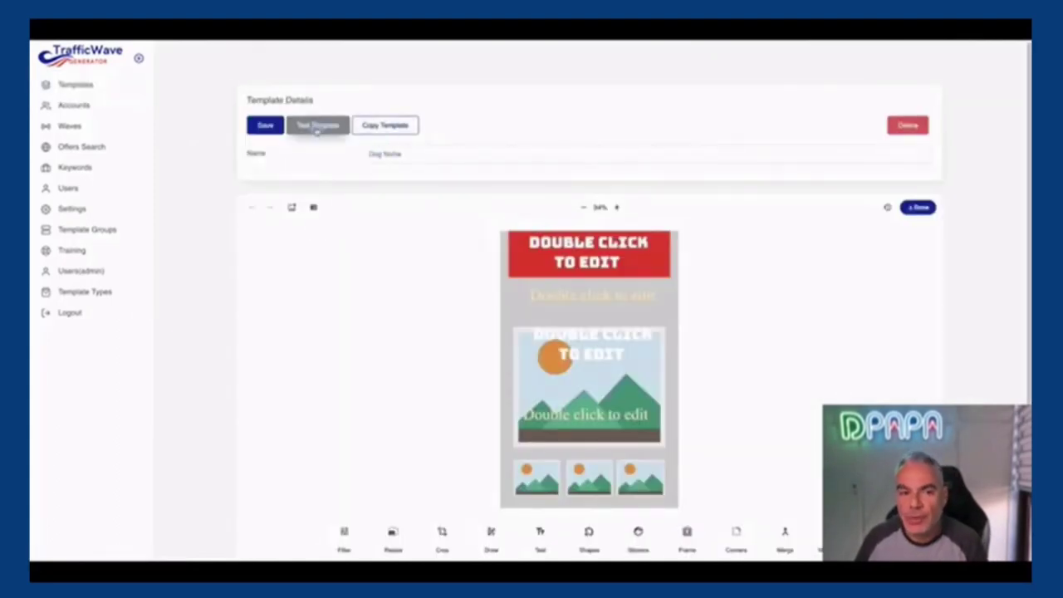
pyautogui.click(629, 260)
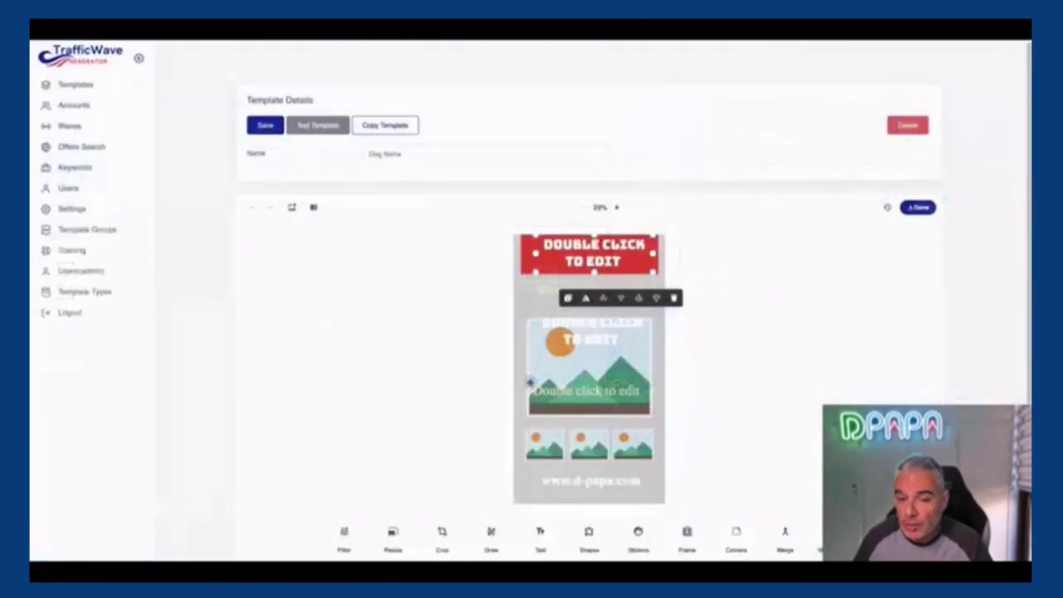
pyautogui.click(530, 381)
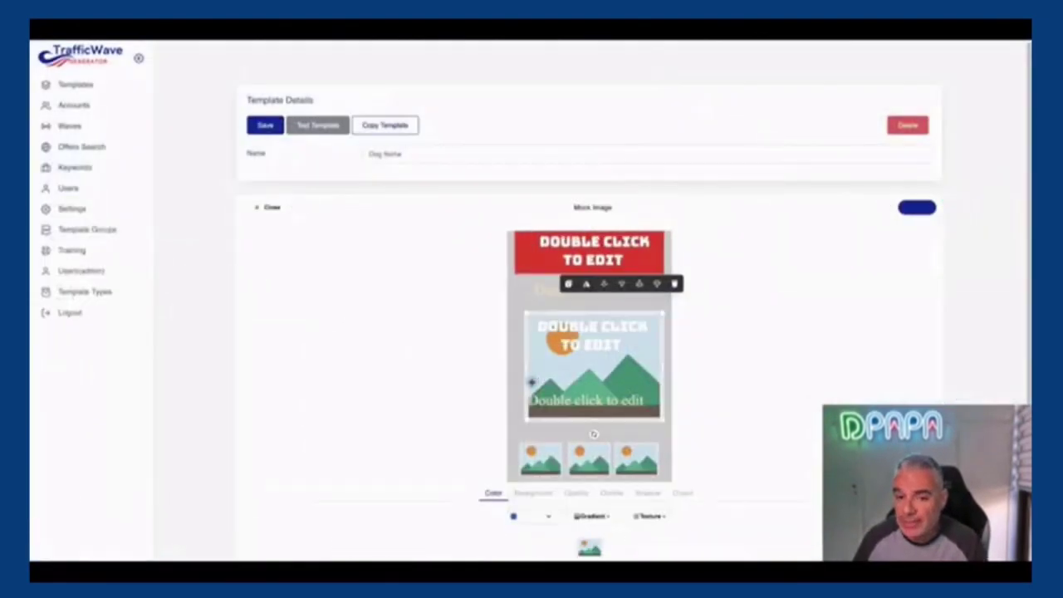
pyautogui.click(538, 289)
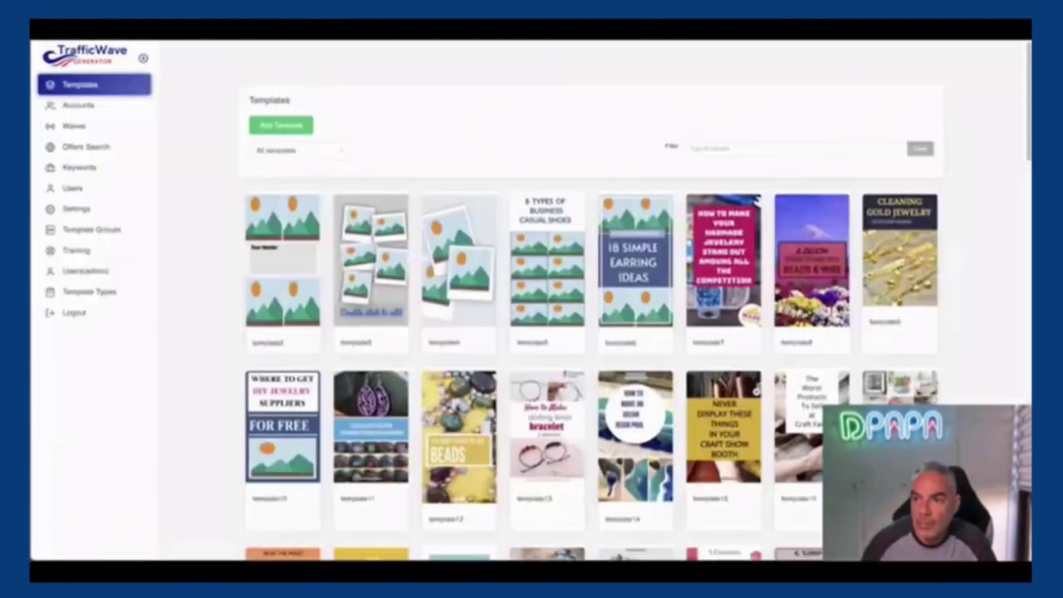
# Browse the full library of ready-made pin templates and examine the available designs and niches
pyautogui.scroll(-5, 545, 235)
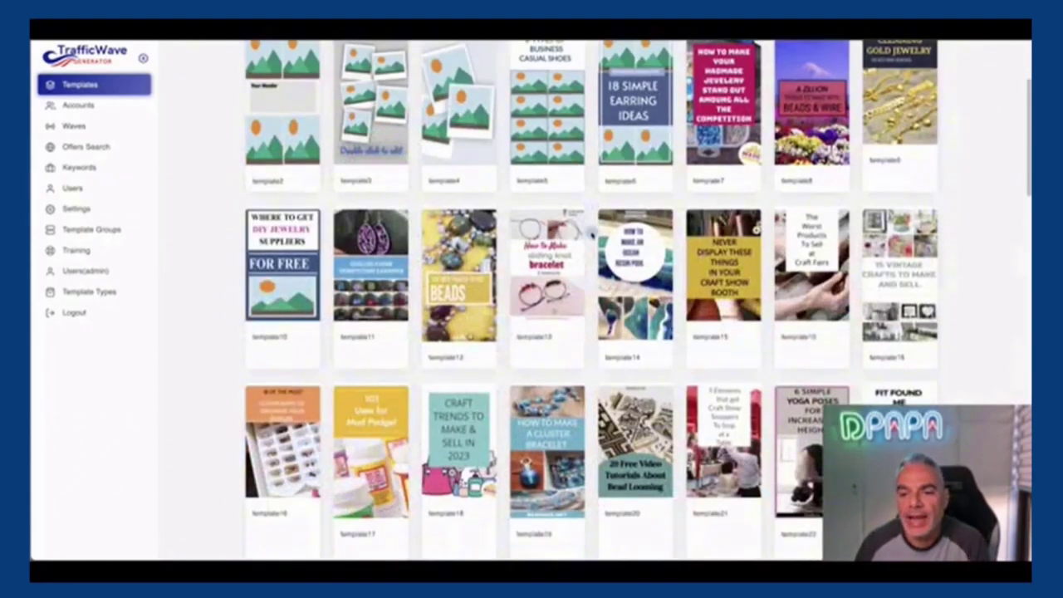
pyautogui.scroll(2, 441, 228)
pyautogui.scroll(1, 440, 226)
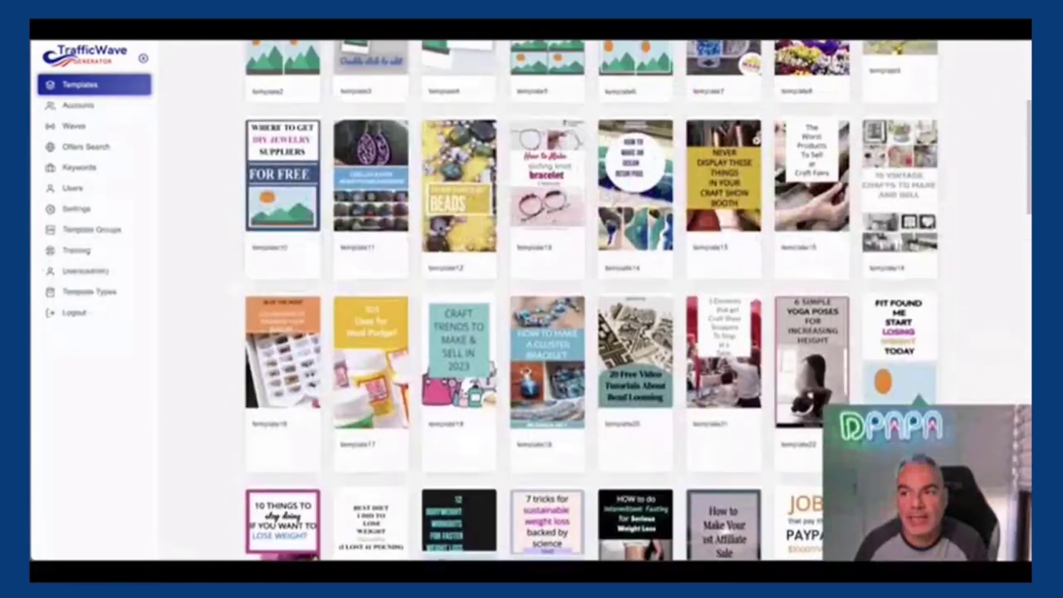
pyautogui.scroll(-1, 594, 300)
pyautogui.scroll(4, 594, 300)
pyautogui.scroll(-3, 593, 300)
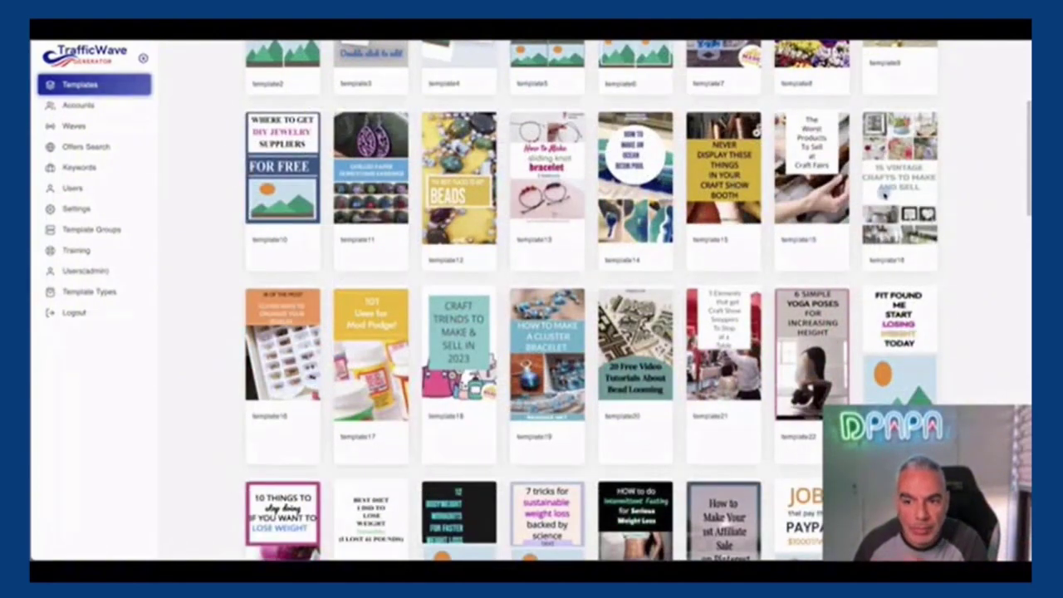
pyautogui.scroll(-3, 881, 192)
pyautogui.scroll(-3, 848, 199)
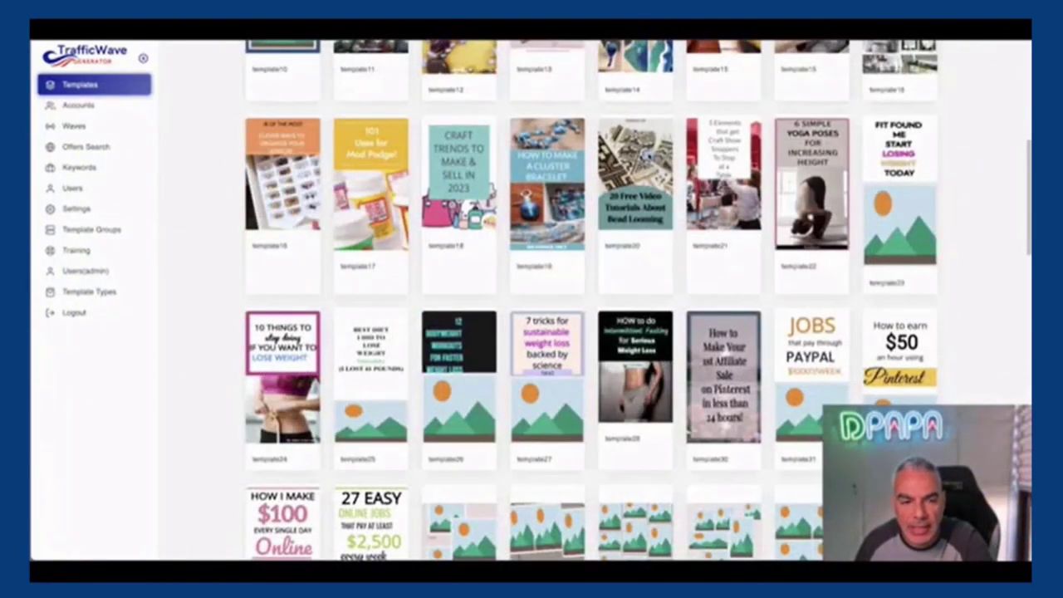
pyautogui.scroll(-1, 501, 173)
pyautogui.scroll(-5, 499, 176)
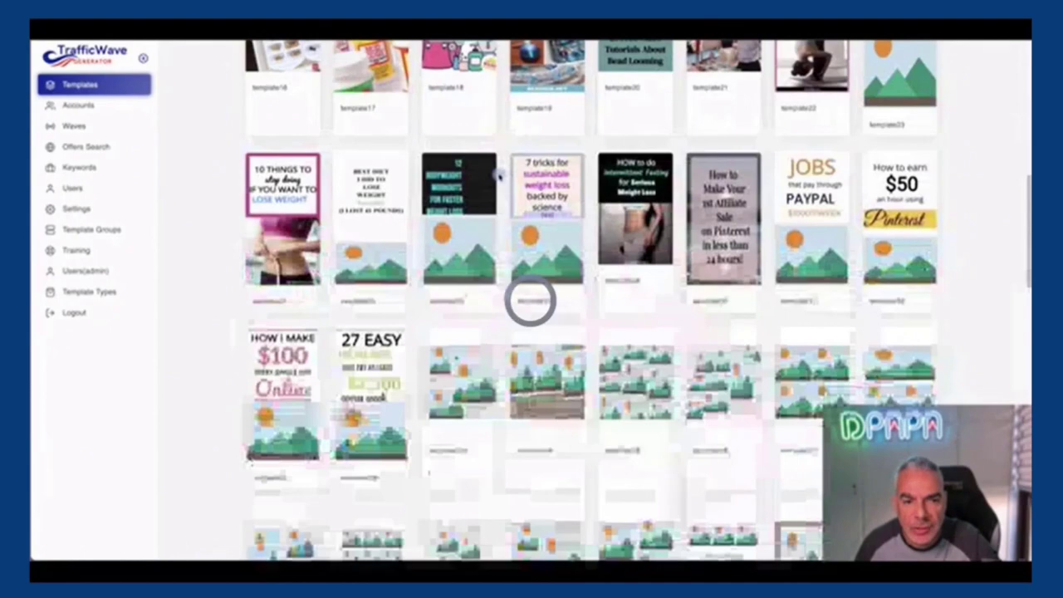
pyautogui.scroll(-10, 500, 175)
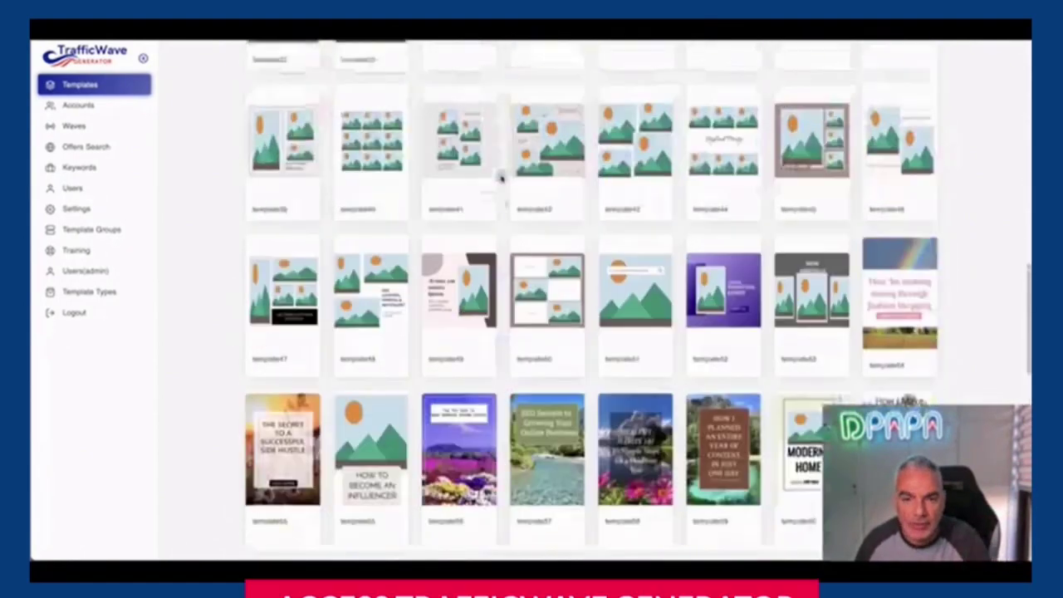
pyautogui.scroll(8, 502, 179)
pyautogui.scroll(10, 502, 179)
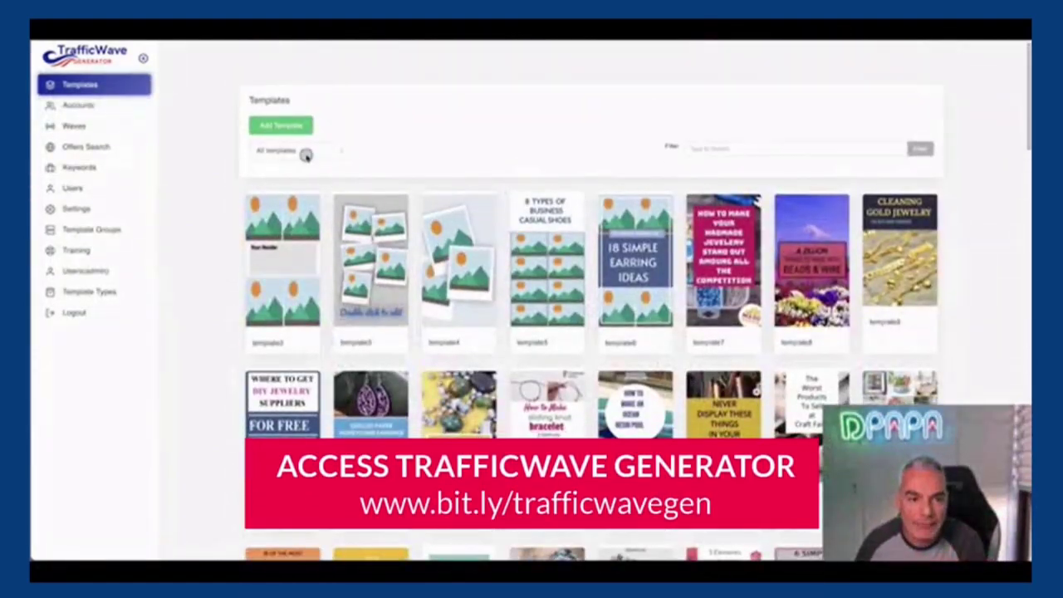
# Check the template category options while keeping all templates shown, and open the list of waves
pyautogui.click(305, 154)
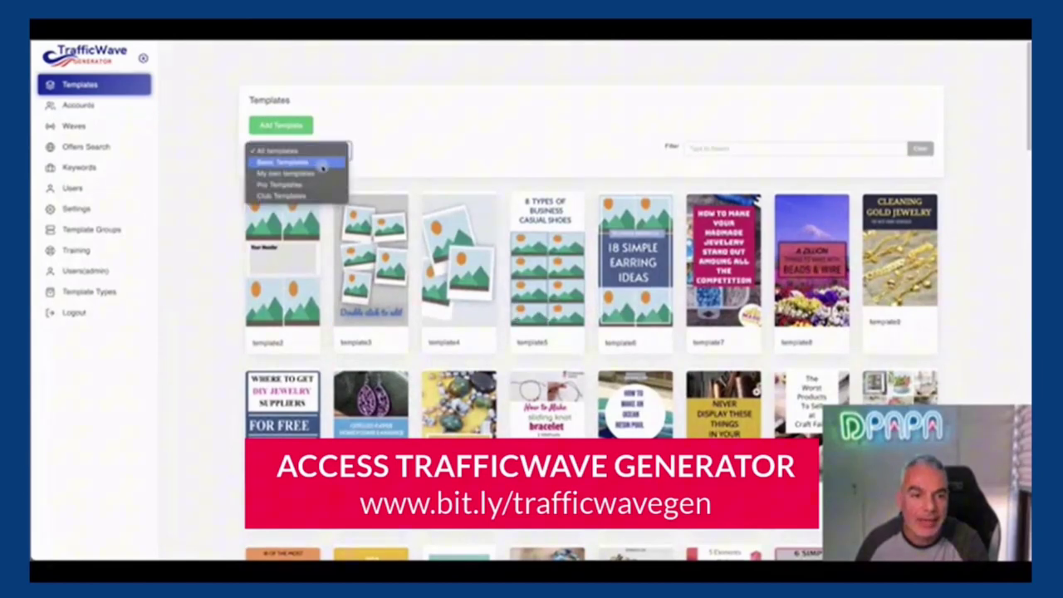
pyautogui.click(402, 150)
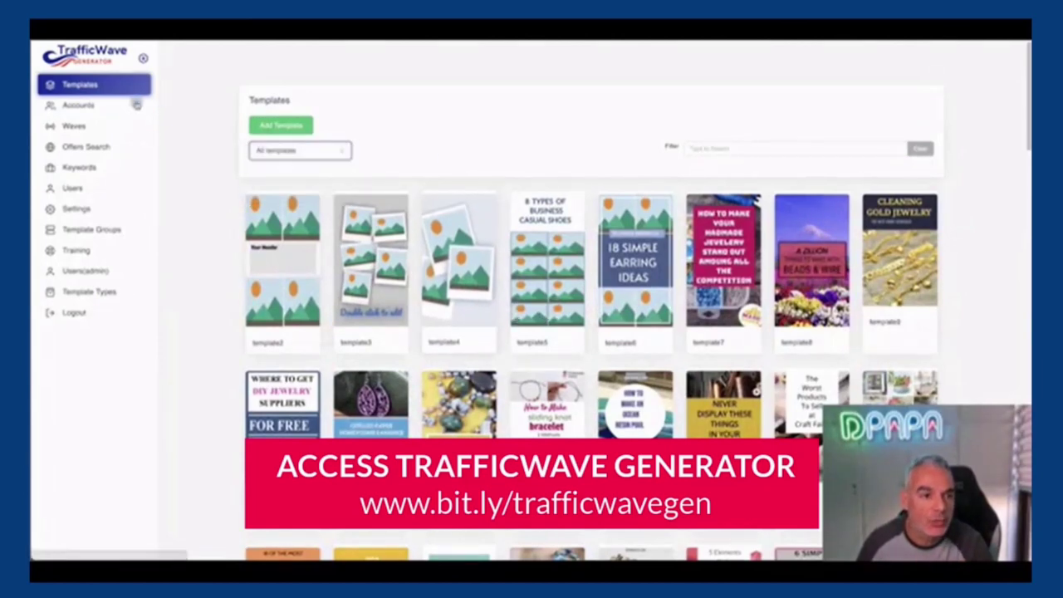
pyautogui.click(104, 202)
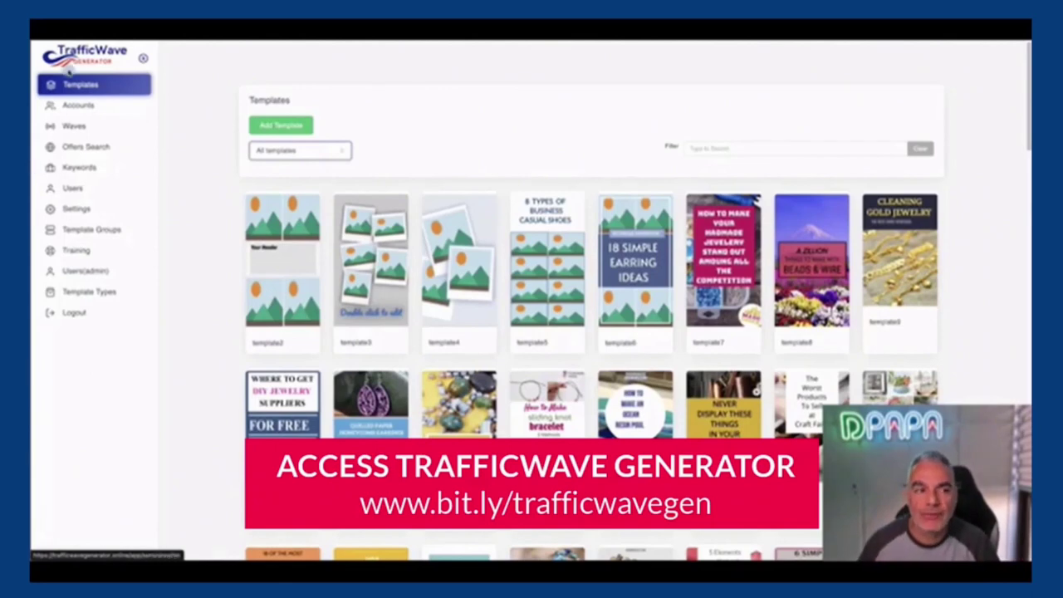
pyautogui.click(75, 125)
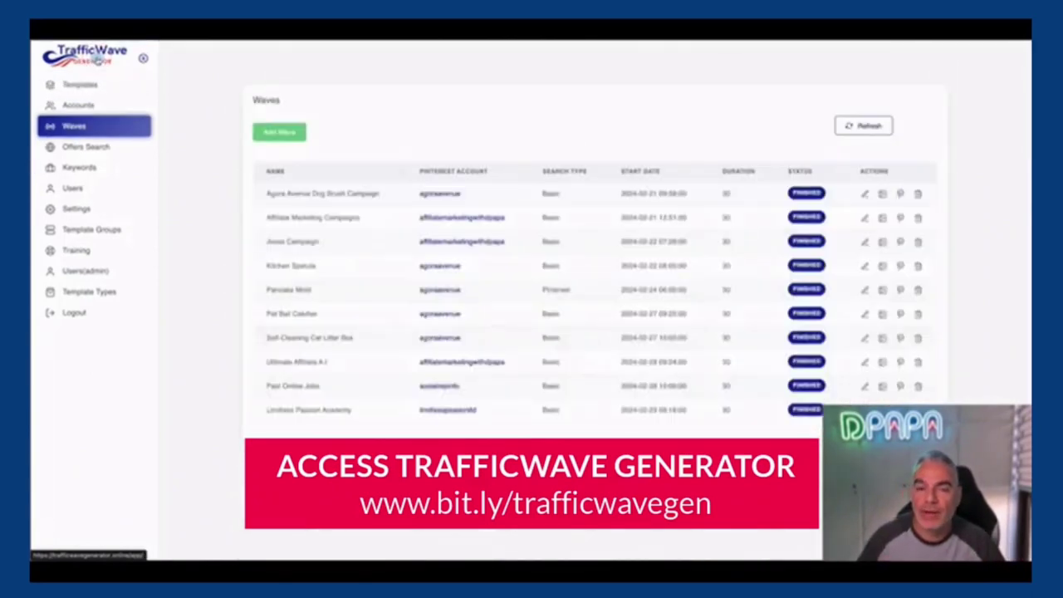